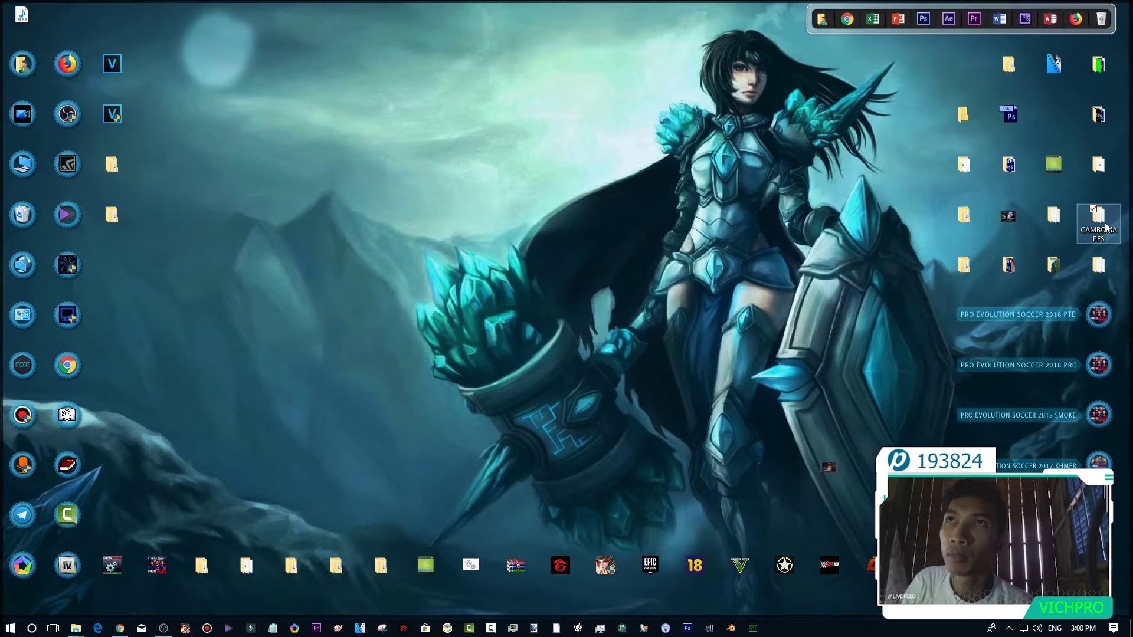
- Open the CAMBODIA PES desktop folder and extract PES 2017 Cambodia face V3.2 by VichPro.rar into the folder of the same name
double_click(1104, 223)
drag(490, 39, 578, 59)
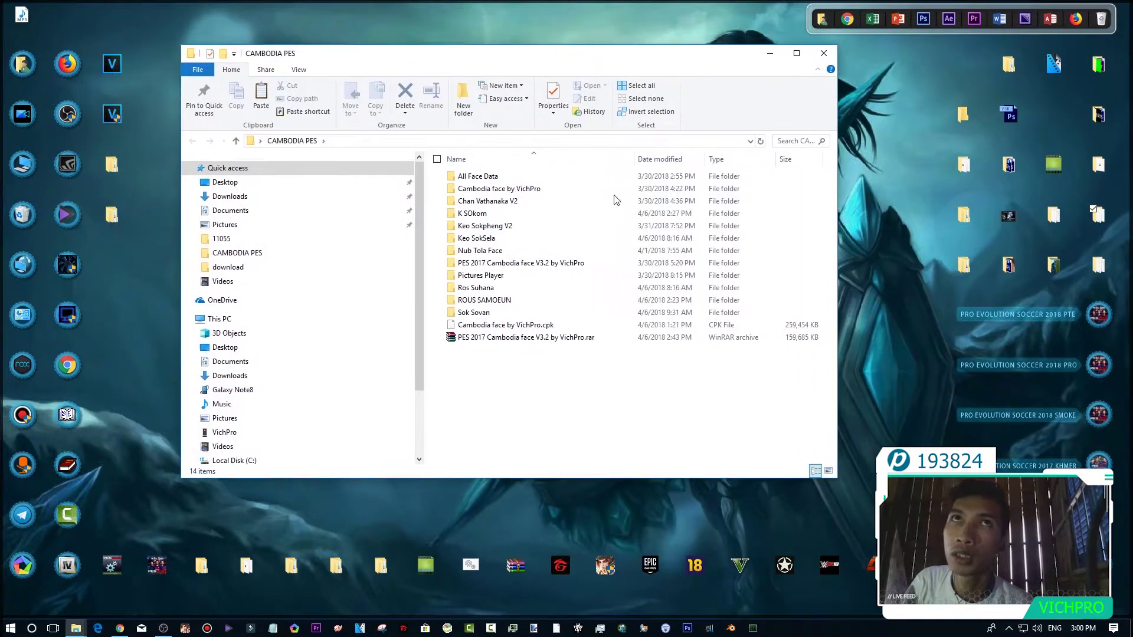
click(552, 340)
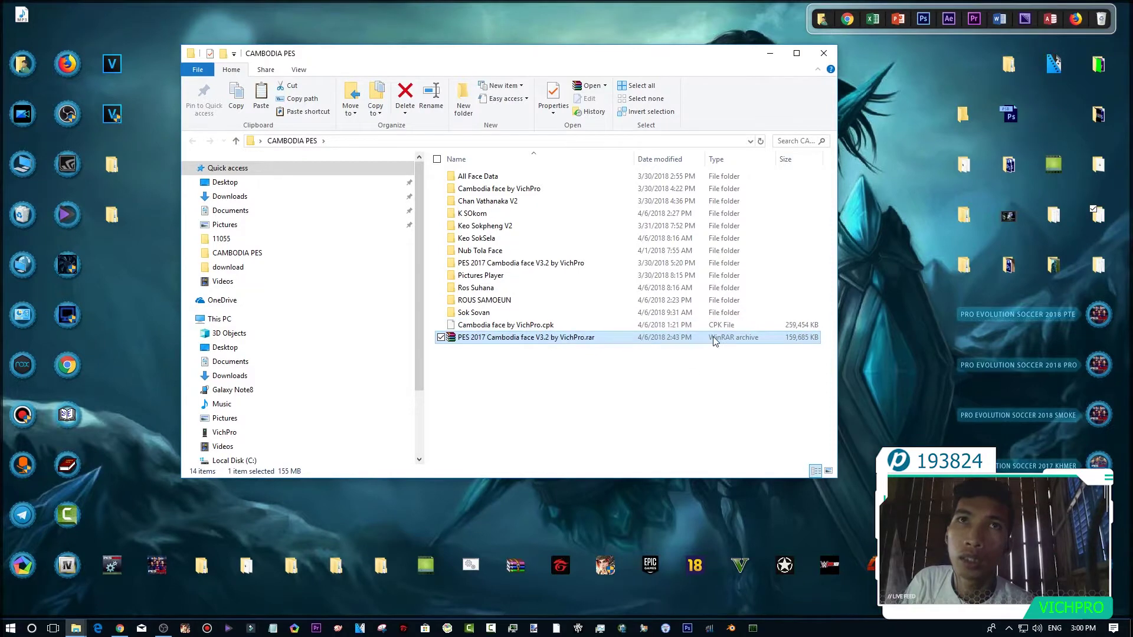
right_click(531, 337)
click(587, 413)
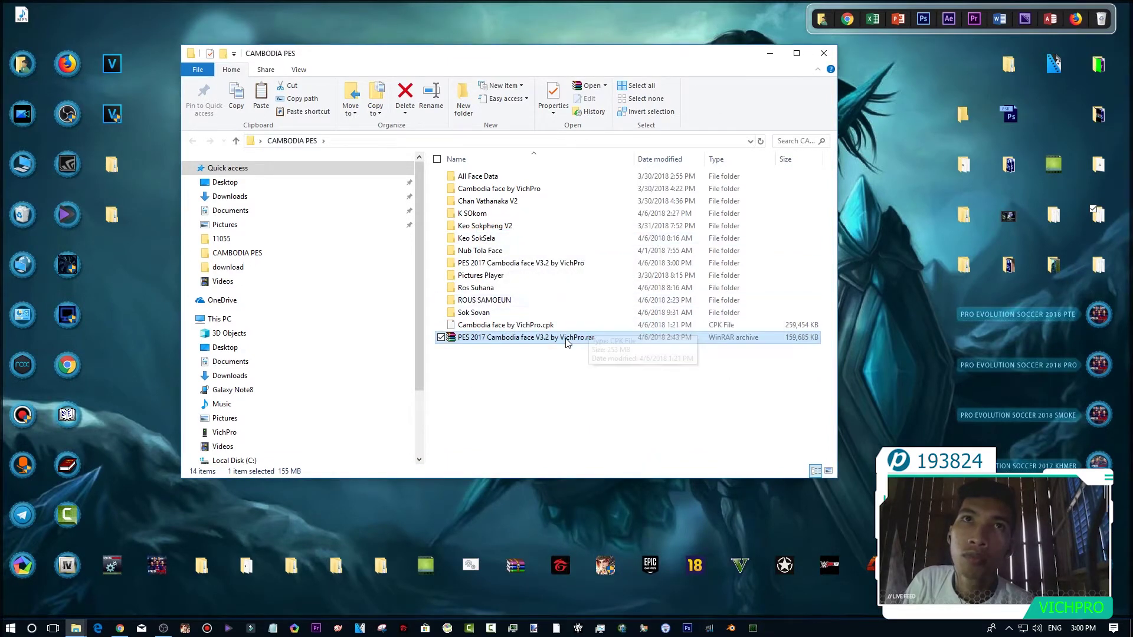
- Delete the nested PES 2017 Cambodia face V3.2 by VichPro folder inside the extracted folder and return to CAMBODIA PES
double_click(524, 264)
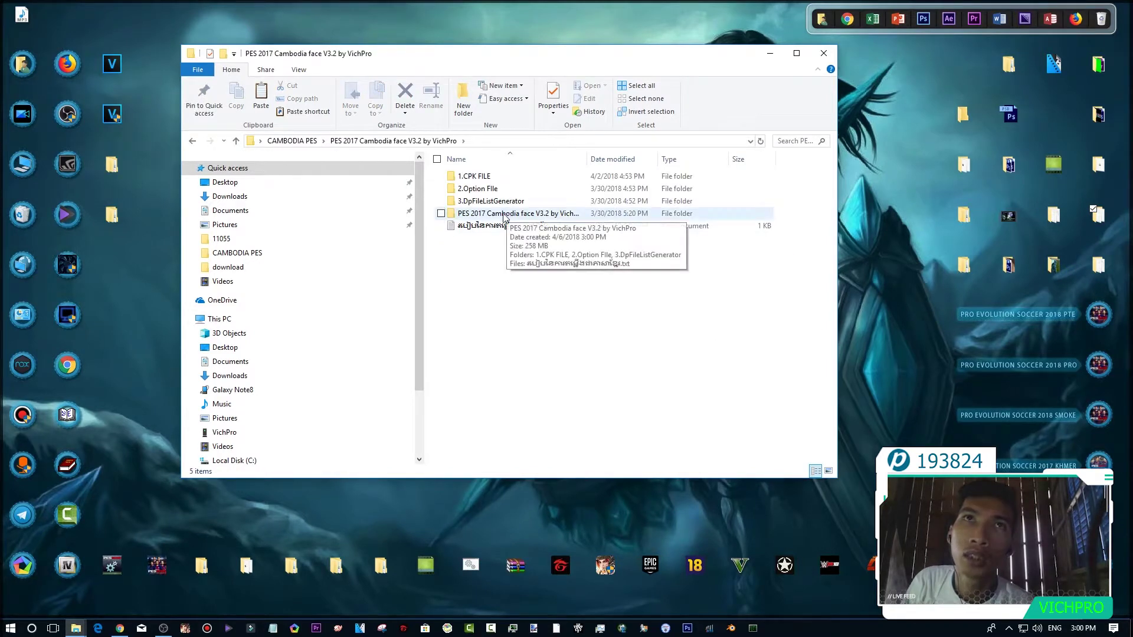
drag(507, 217, 551, 300)
right_click(480, 217)
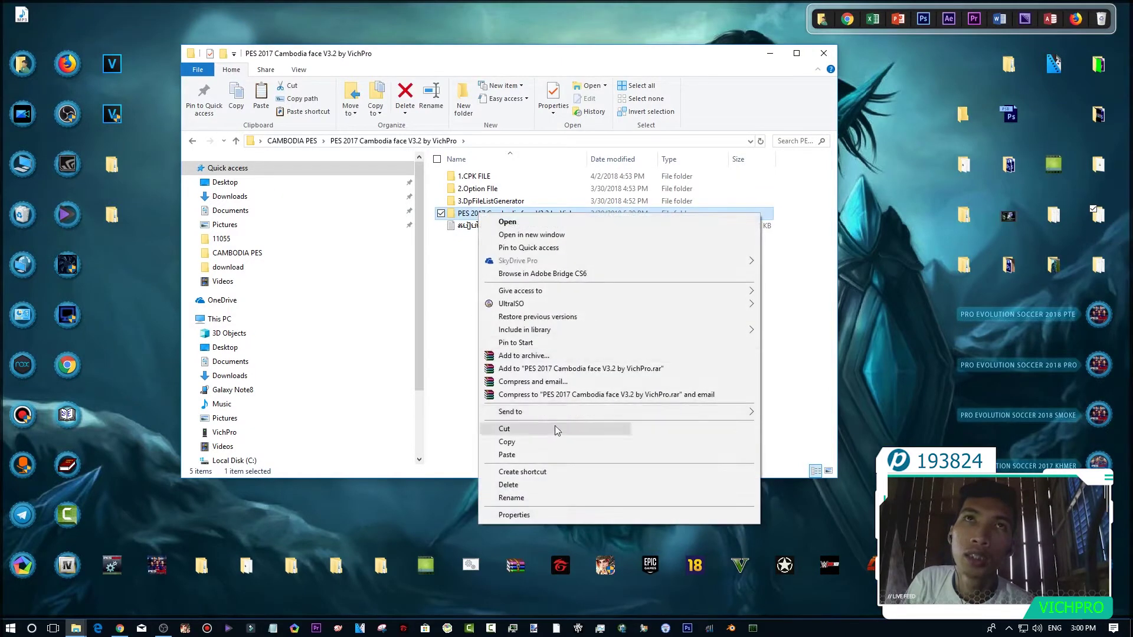
click(509, 485)
click(193, 140)
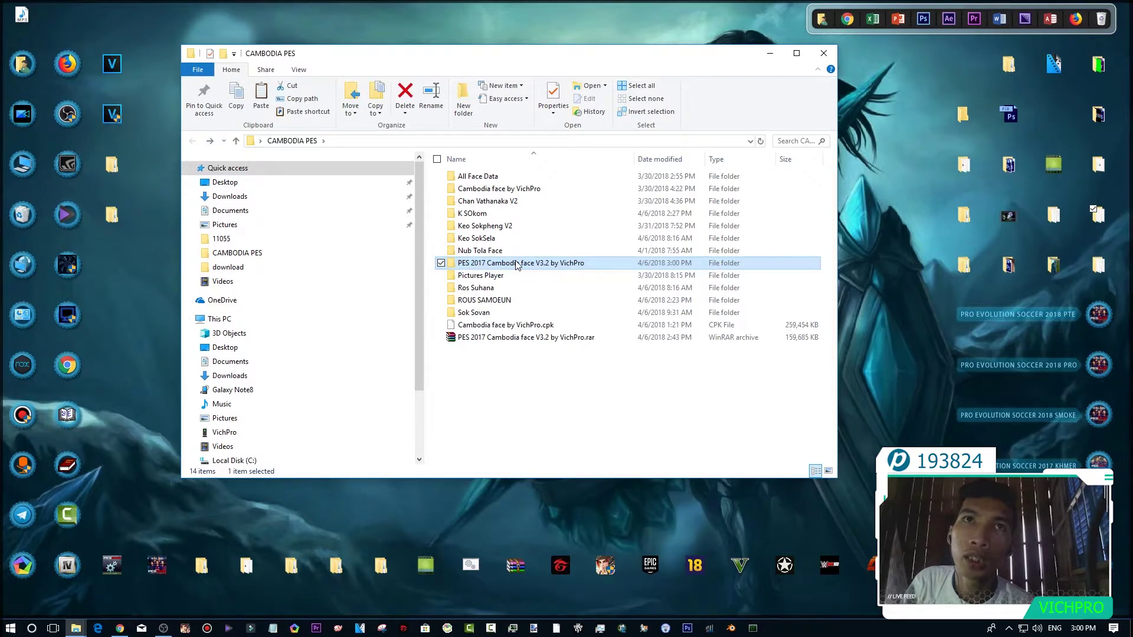
- Delete the PES 2017 Cambodia face V3.2 by VichPro folder and extract the archive of the same name afresh
right_click(516, 262)
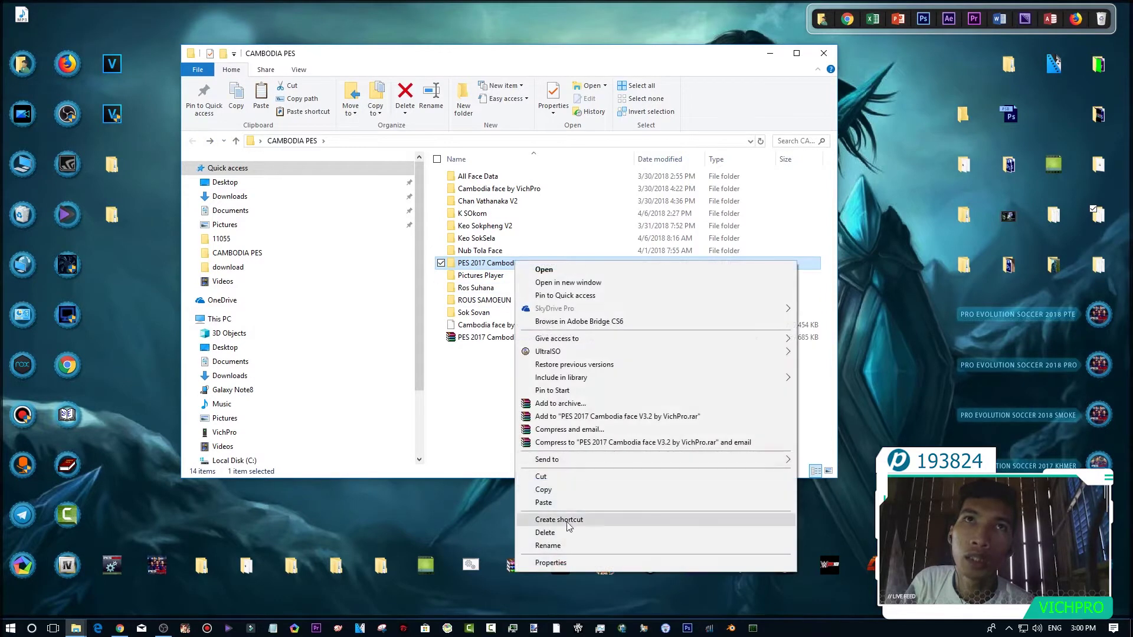
click(548, 532)
right_click(515, 326)
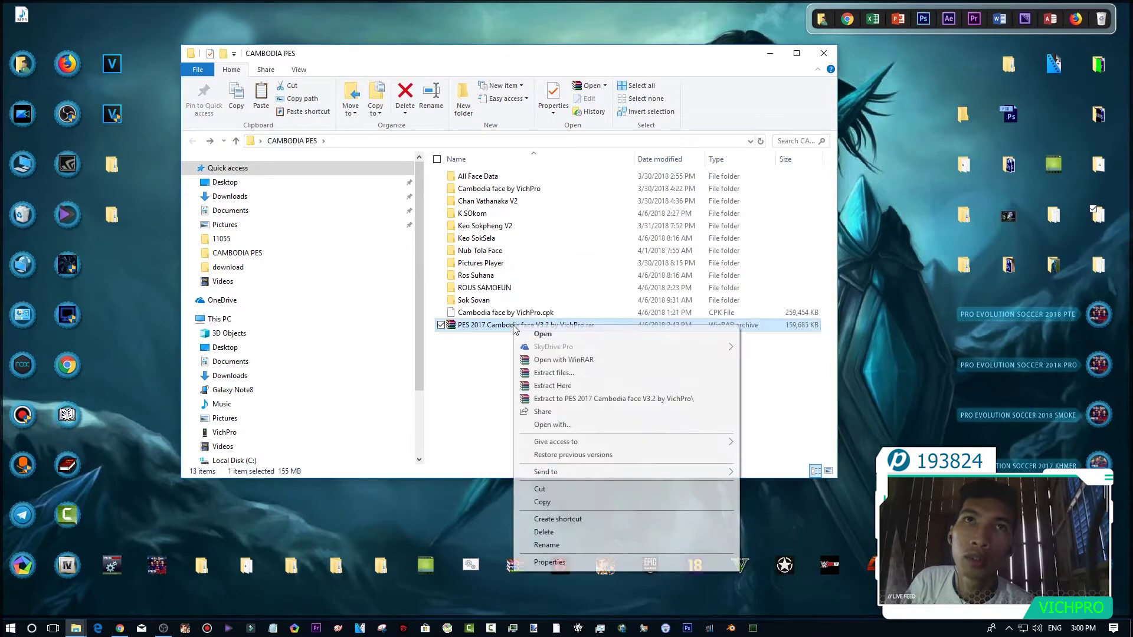
click(554, 386)
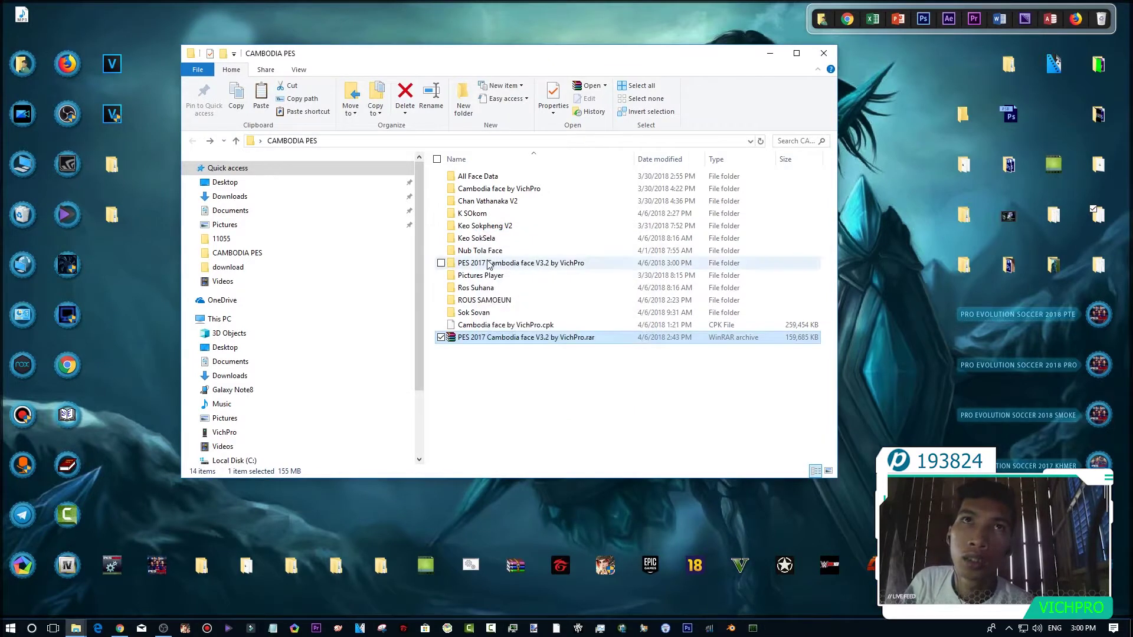
- Copy Cambodia face by VichPro.cpk from the 1.CPK FILE folder inside the newly extracted folders
double_click(481, 264)
double_click(512, 177)
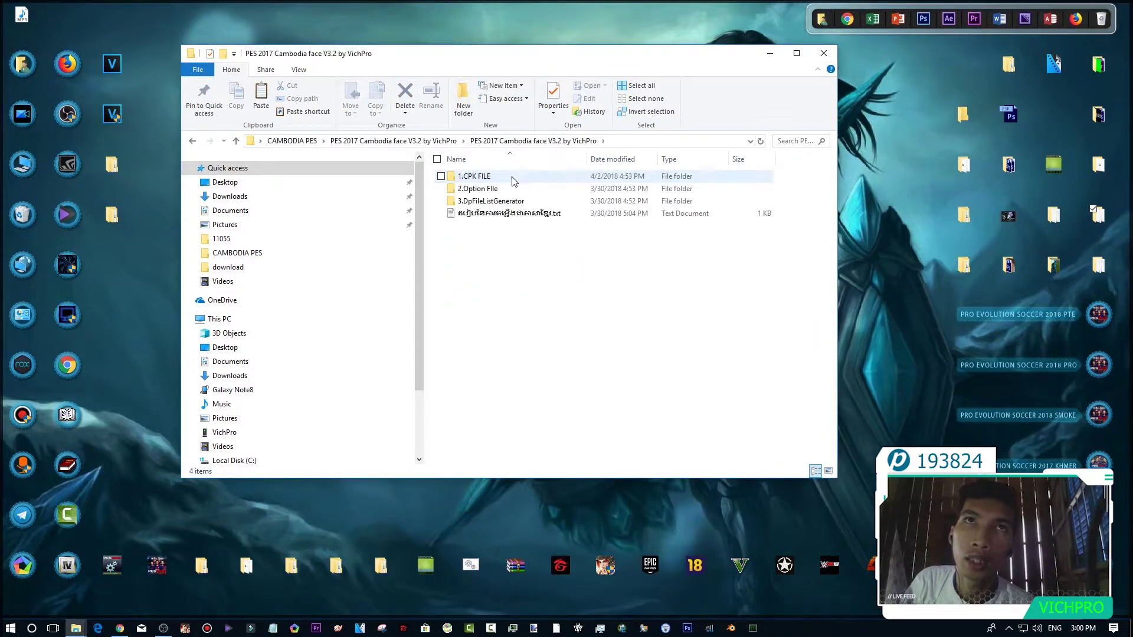
double_click(501, 178)
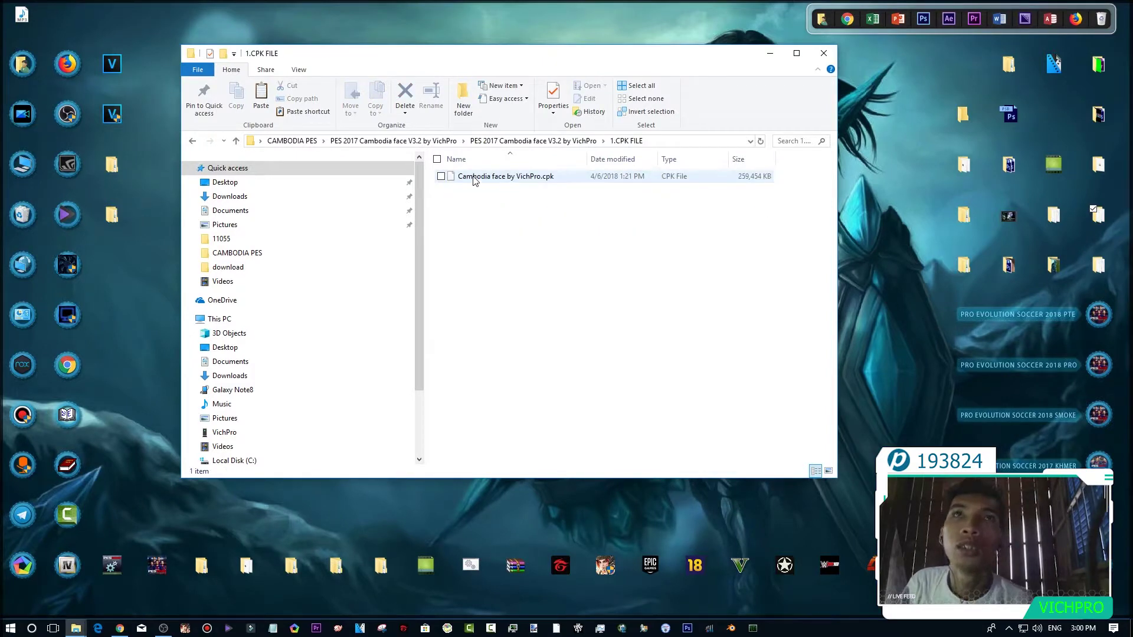
click(474, 177)
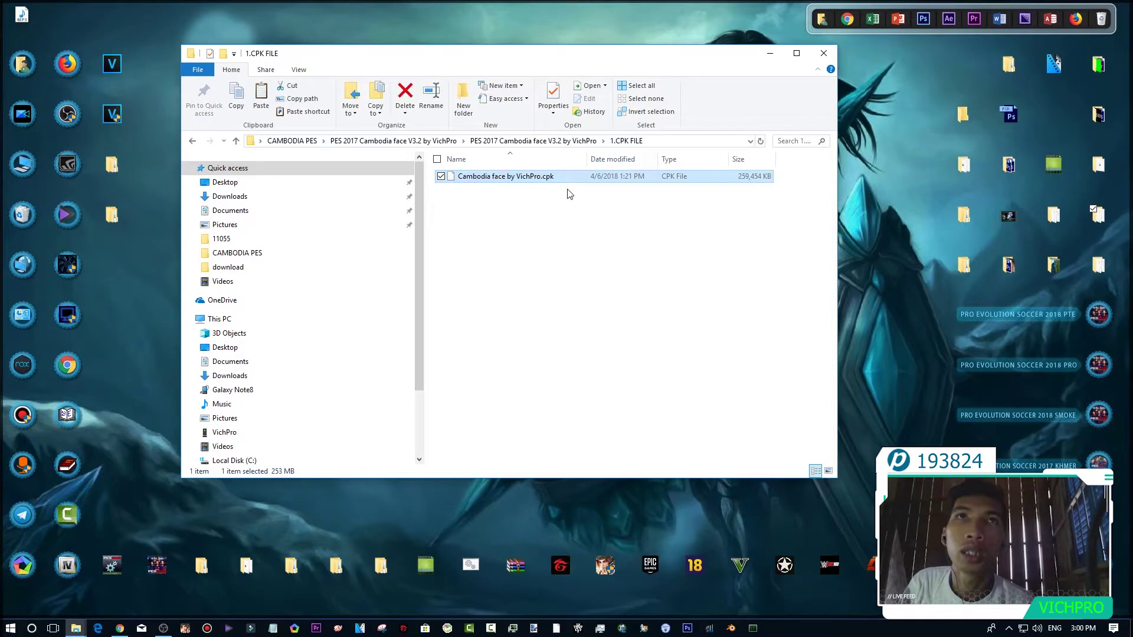
right_click(513, 179)
click(553, 338)
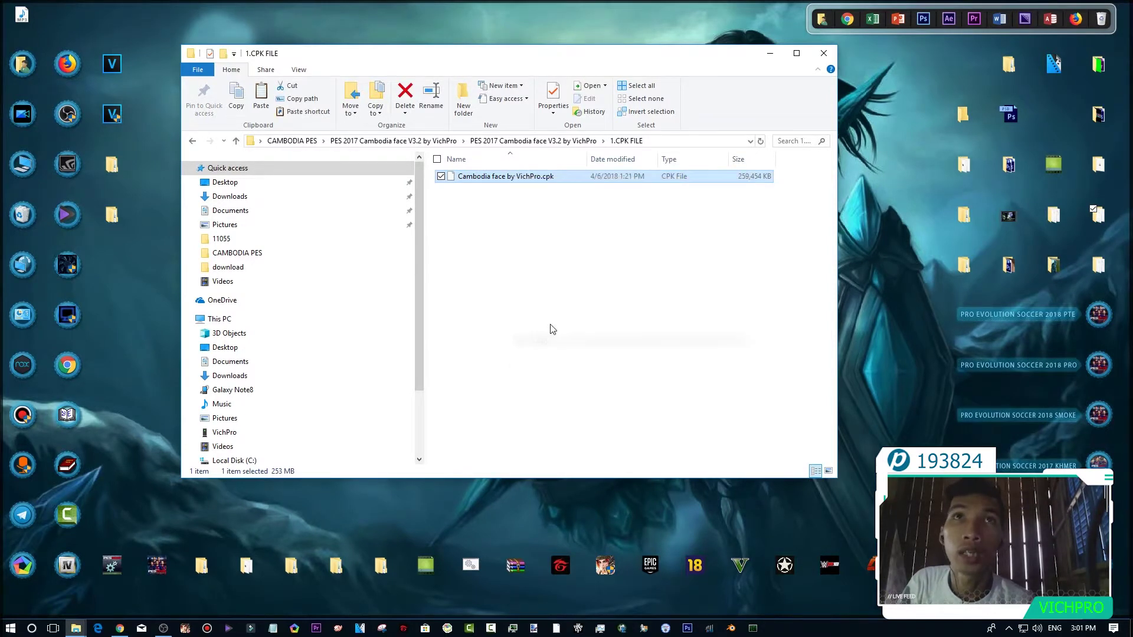
- Open the file location of the Pro Evolution Soccer 2017 Khmer desktop shortcut
click(1099, 464)
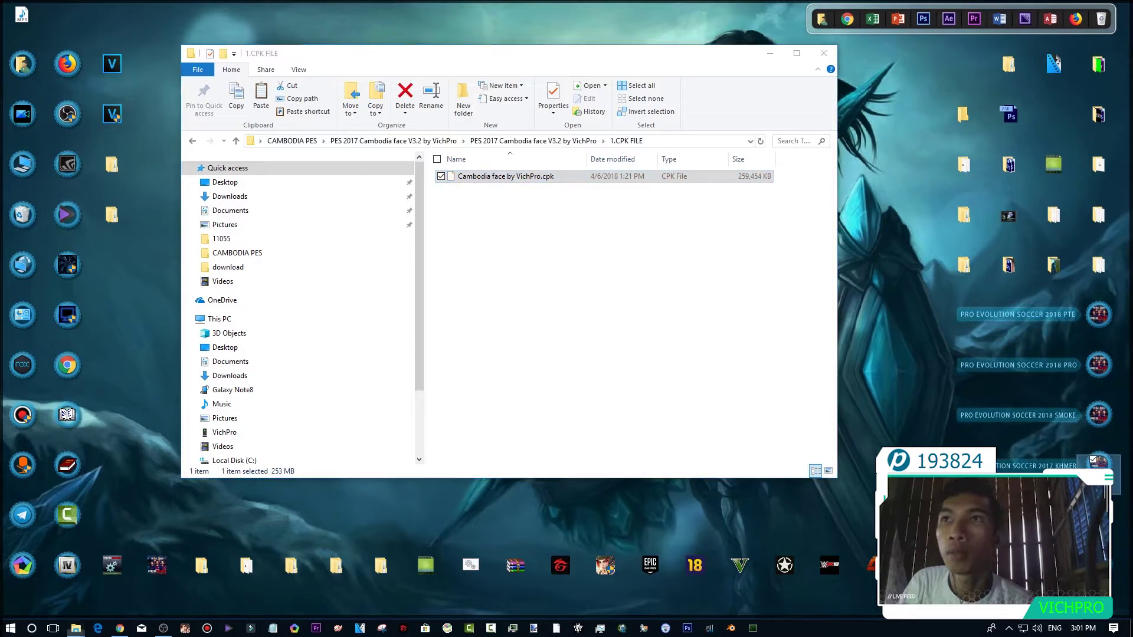
right_click(1094, 461)
click(1002, 212)
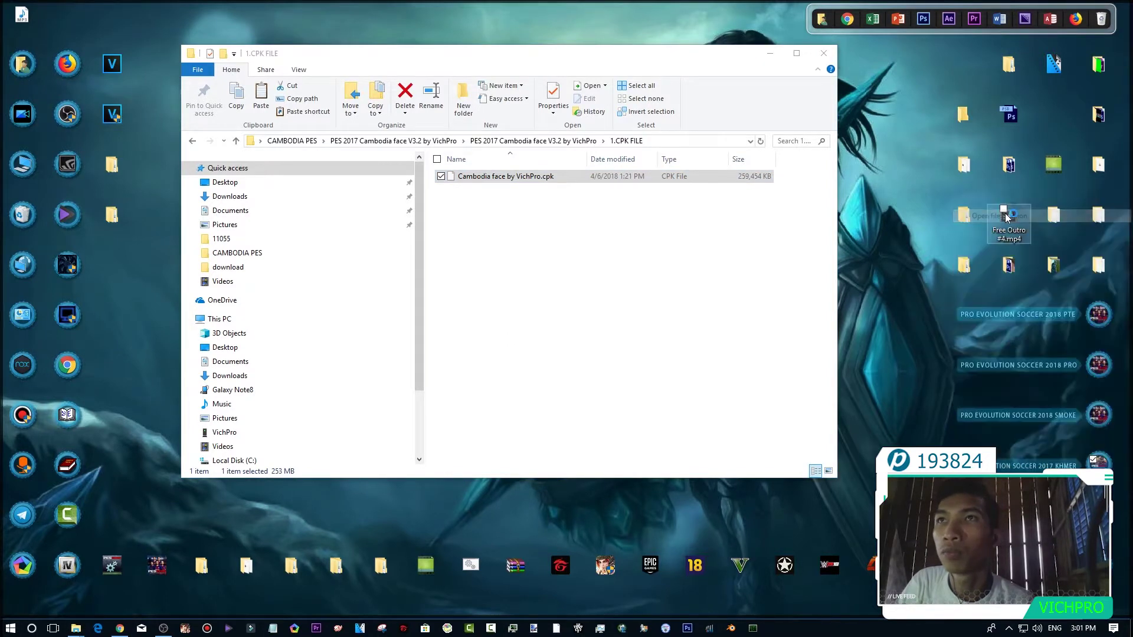
click(1081, 349)
right_click(1097, 464)
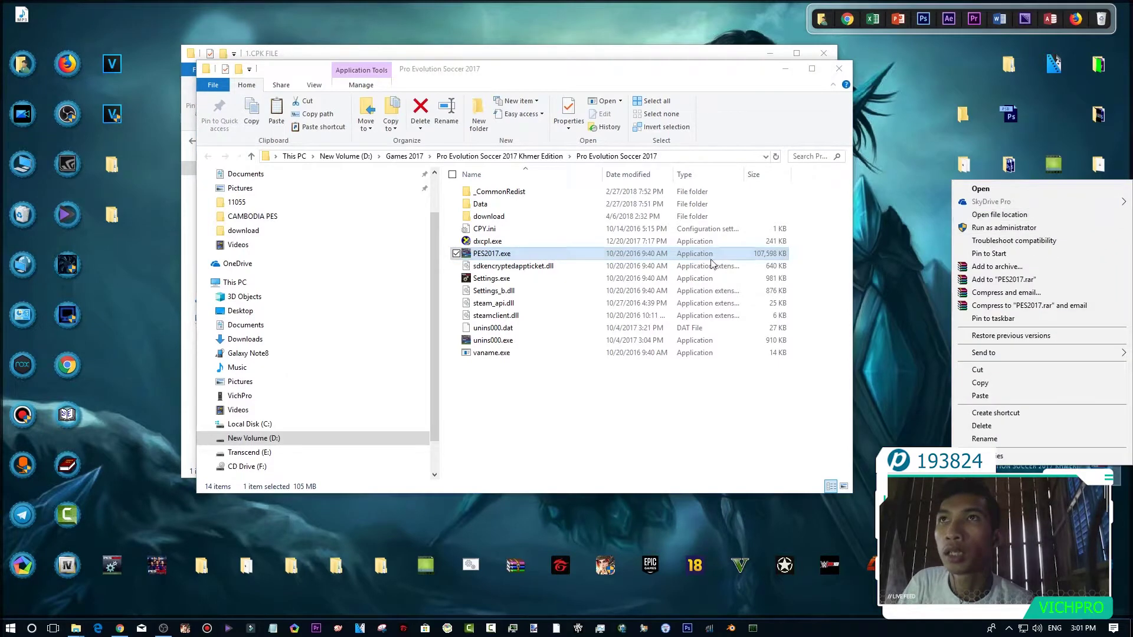
click(691, 383)
- Paste the copied CPK file into the game's download folder, replacing the existing file, and close that window
double_click(489, 216)
click(508, 216)
right_click(804, 269)
click(827, 348)
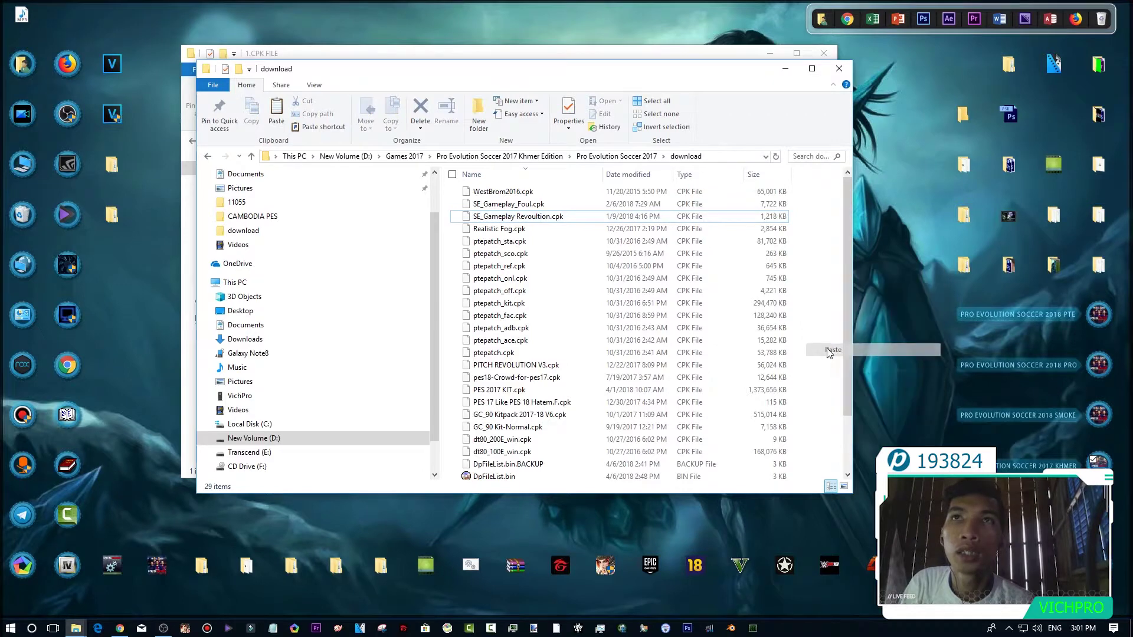
click(552, 232)
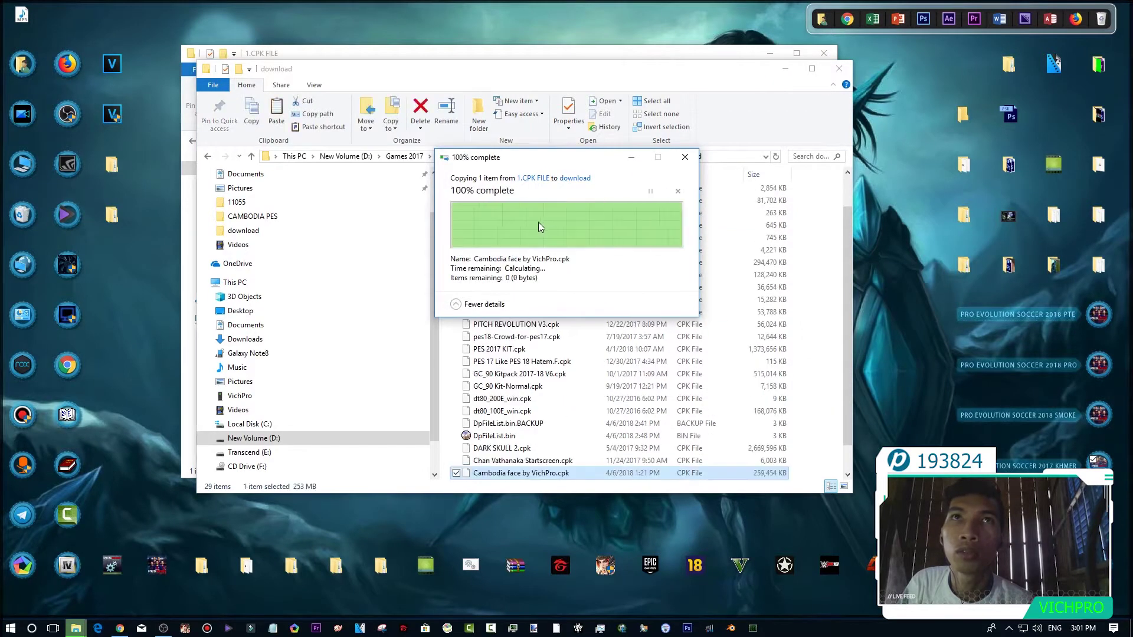
scroll(539, 428, down, 1)
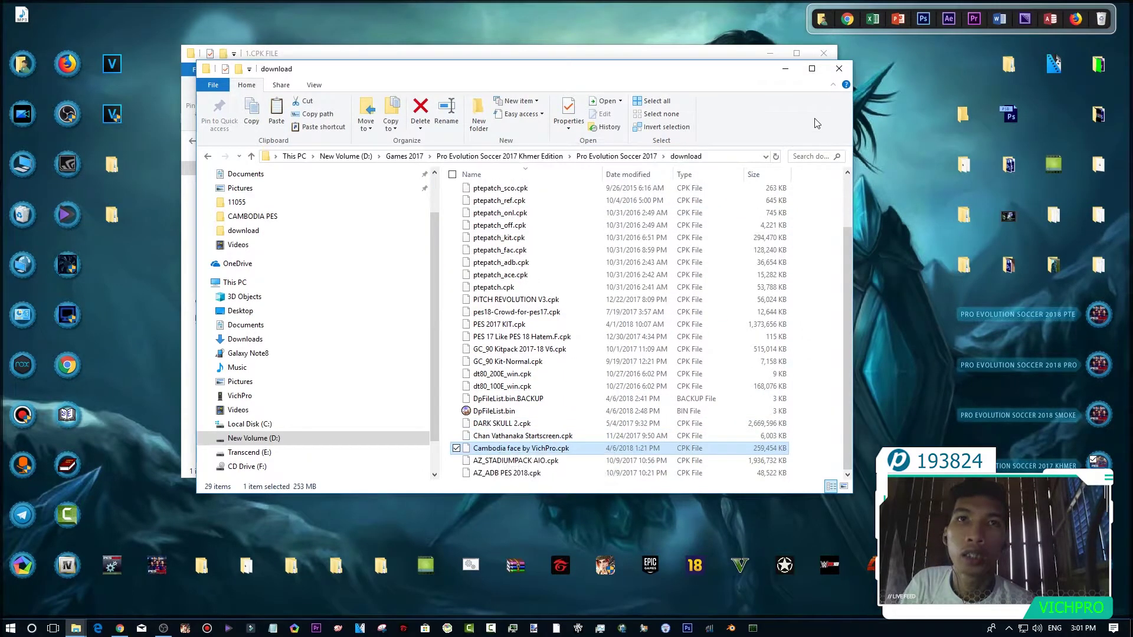
drag(731, 77, 781, 169)
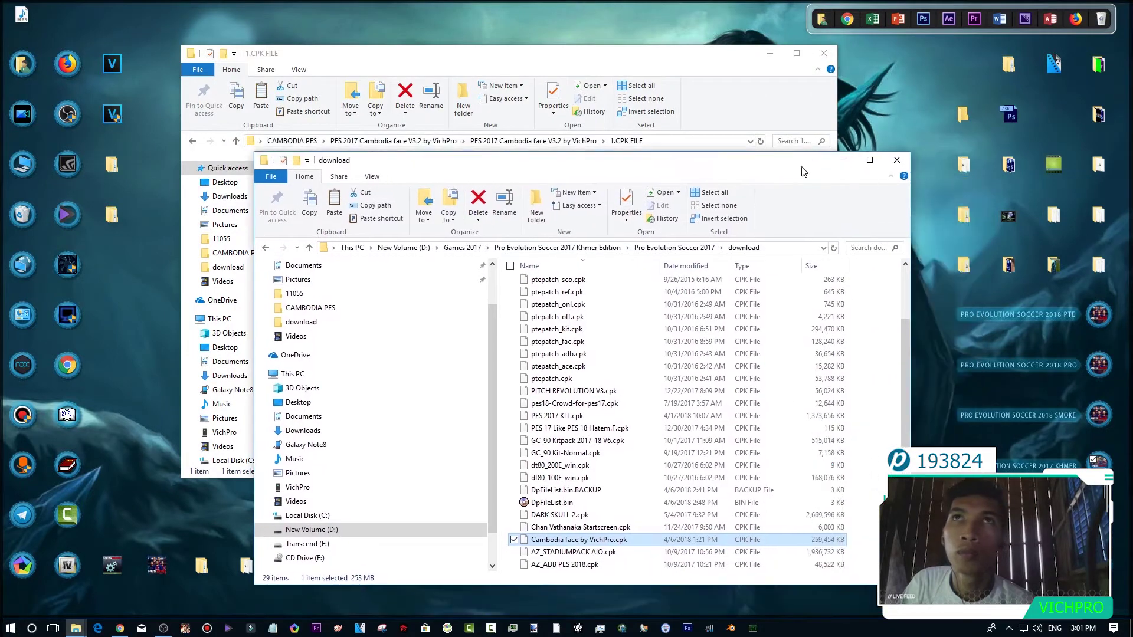
click(889, 159)
- Copy the EDIT00000000 file from the extracted 2.Option File folder
click(192, 140)
click(193, 140)
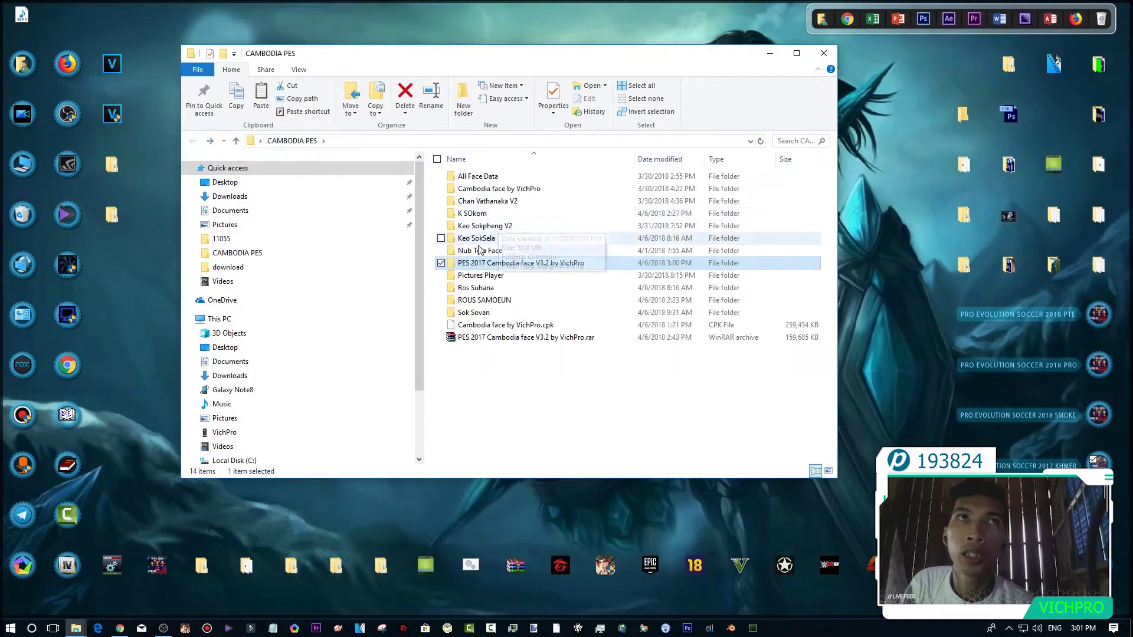
double_click(483, 263)
double_click(481, 182)
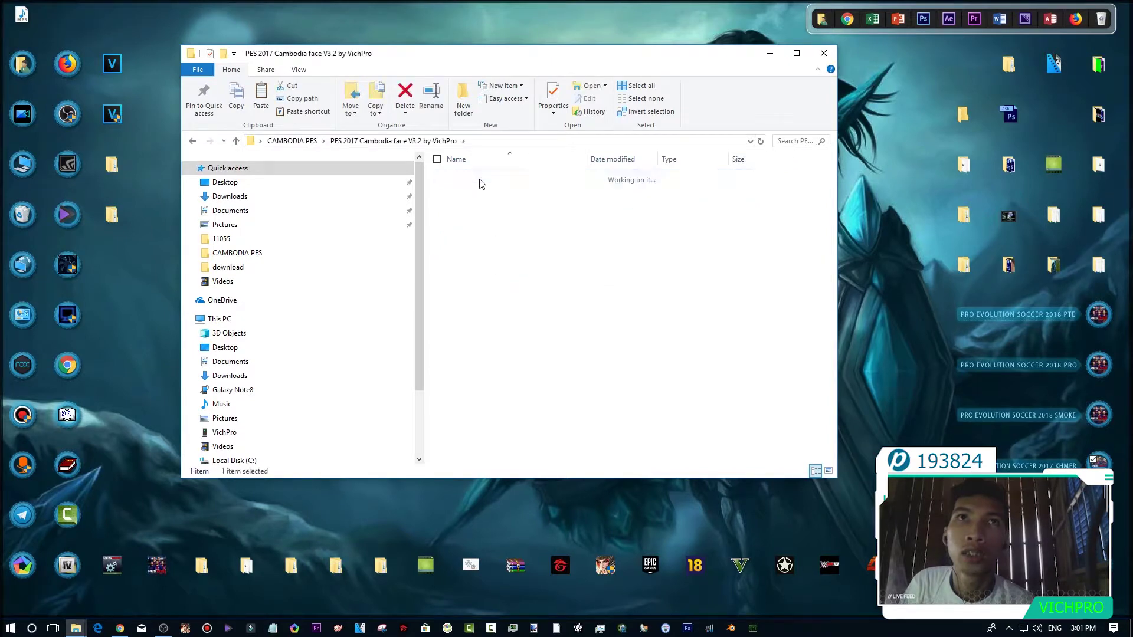
click(481, 190)
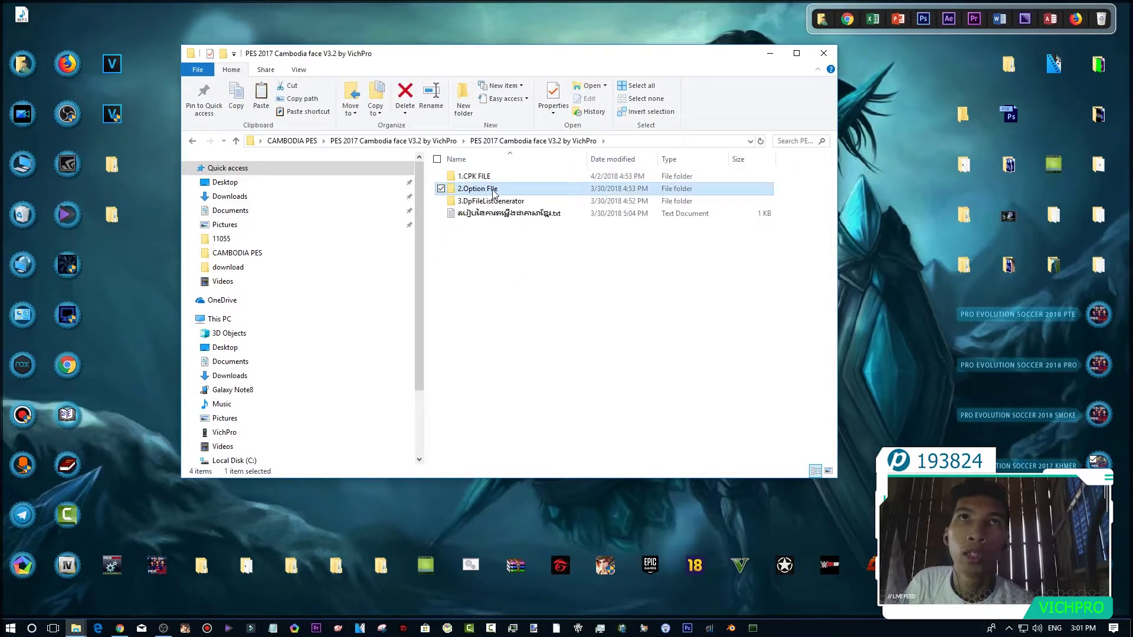
double_click(507, 190)
click(488, 177)
right_click(487, 178)
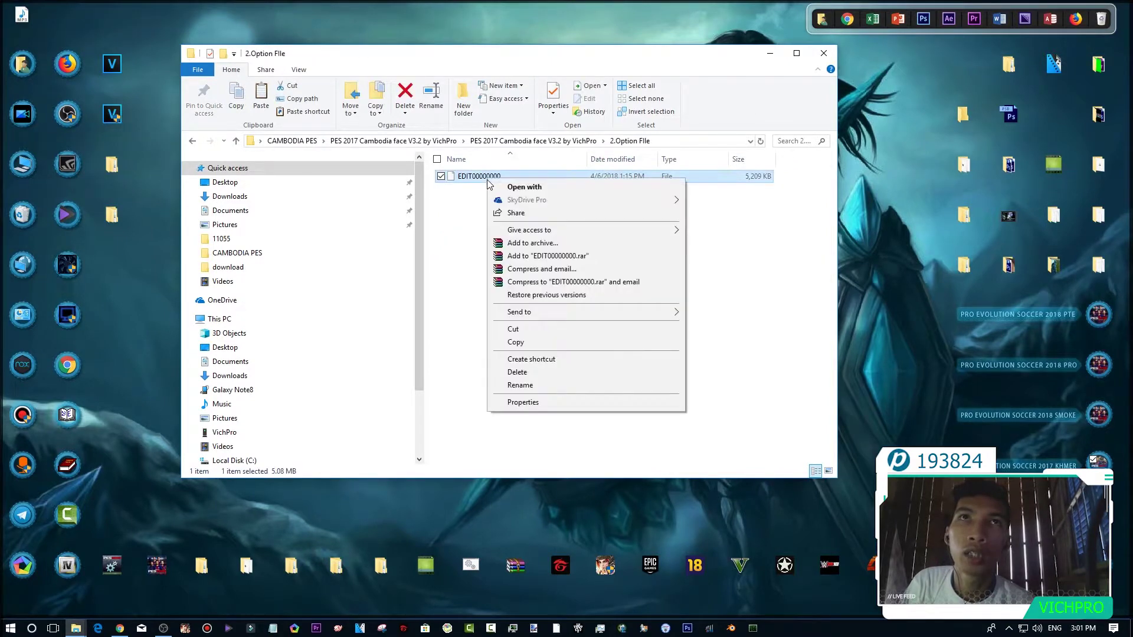
click(516, 342)
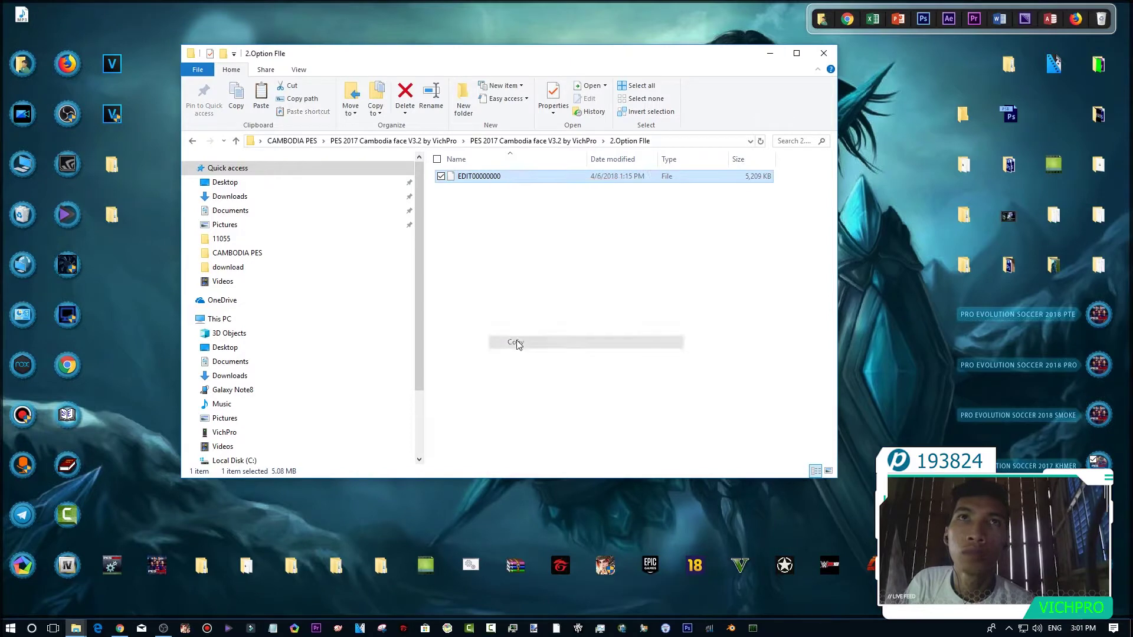
- Paste EDIT00000000 into Documents > KONAMI > Pro Evolution Soccer 2017 > save, replacing the existing file
click(229, 362)
double_click(471, 273)
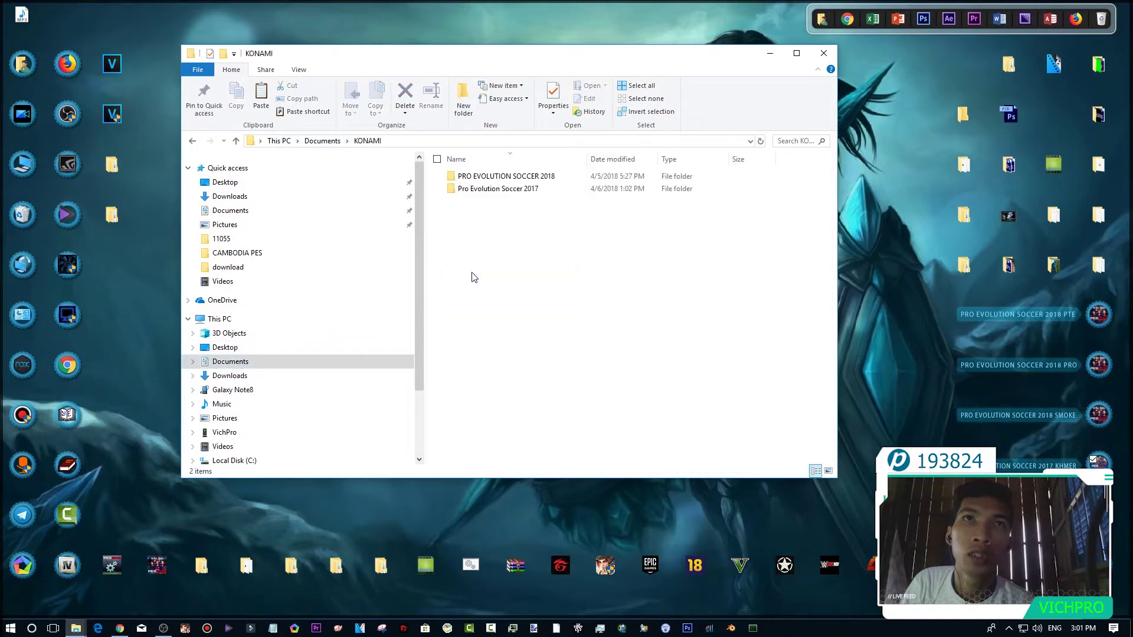
double_click(495, 188)
double_click(483, 177)
right_click(528, 262)
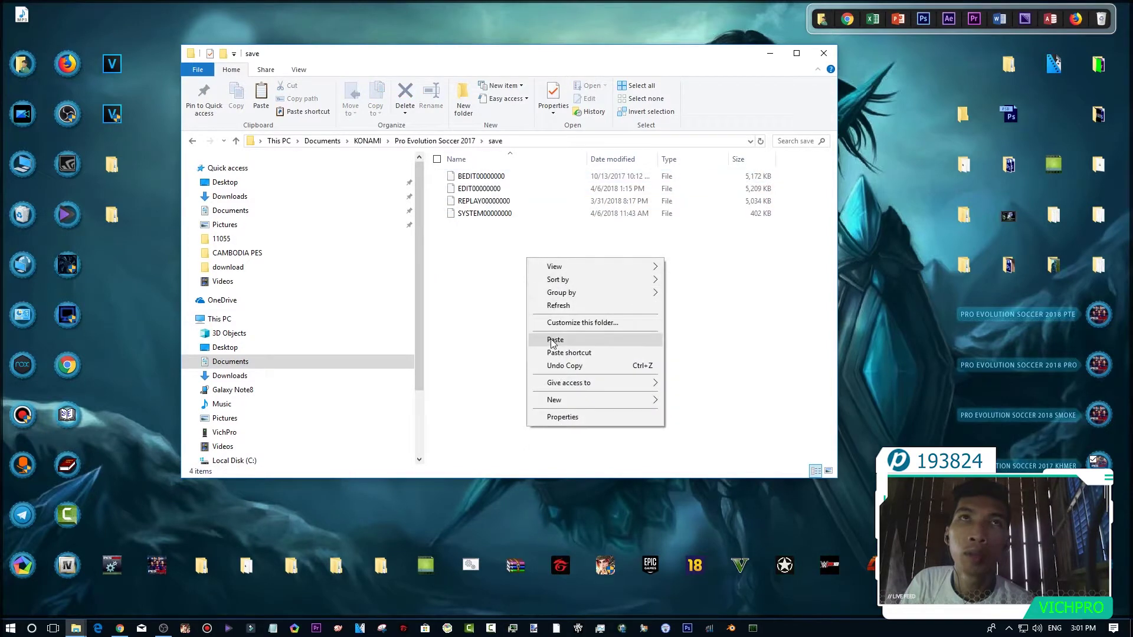
click(554, 341)
click(532, 234)
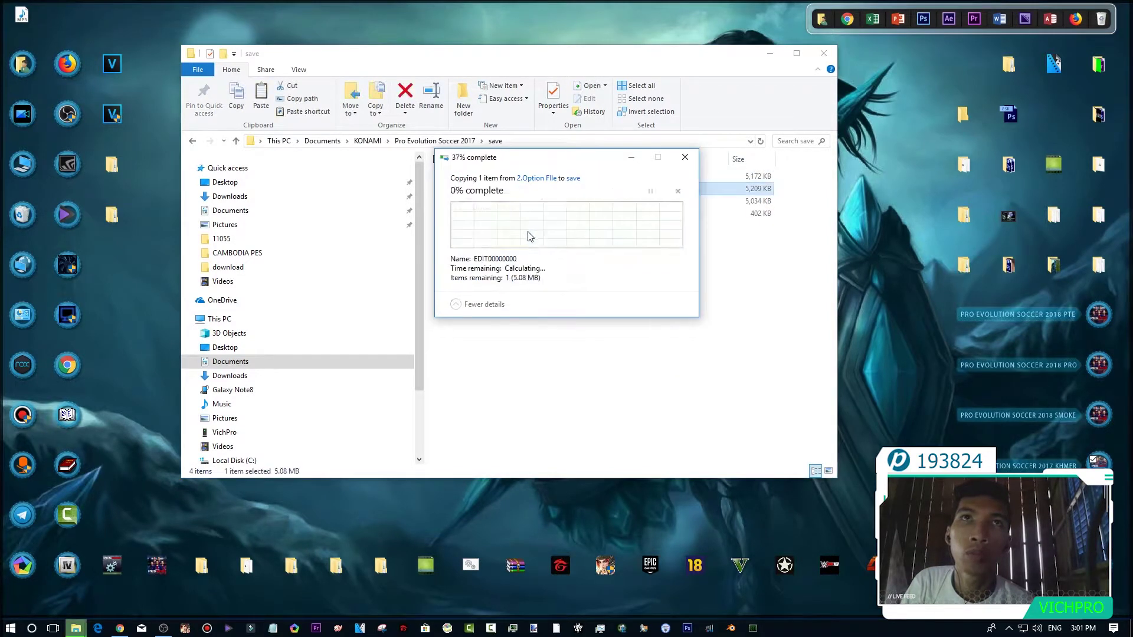
- Return to the extracted package and open the PES 2017 - DpFileList Generator folder inside 3.DpFileListGenerator
click(195, 142)
click(198, 145)
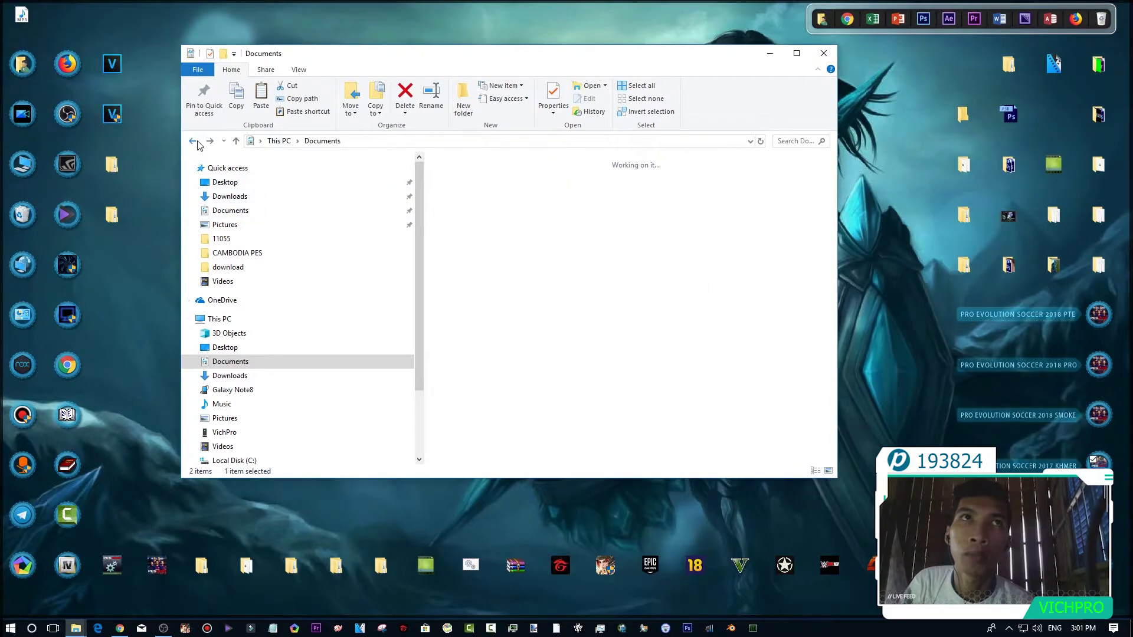
click(197, 145)
click(198, 146)
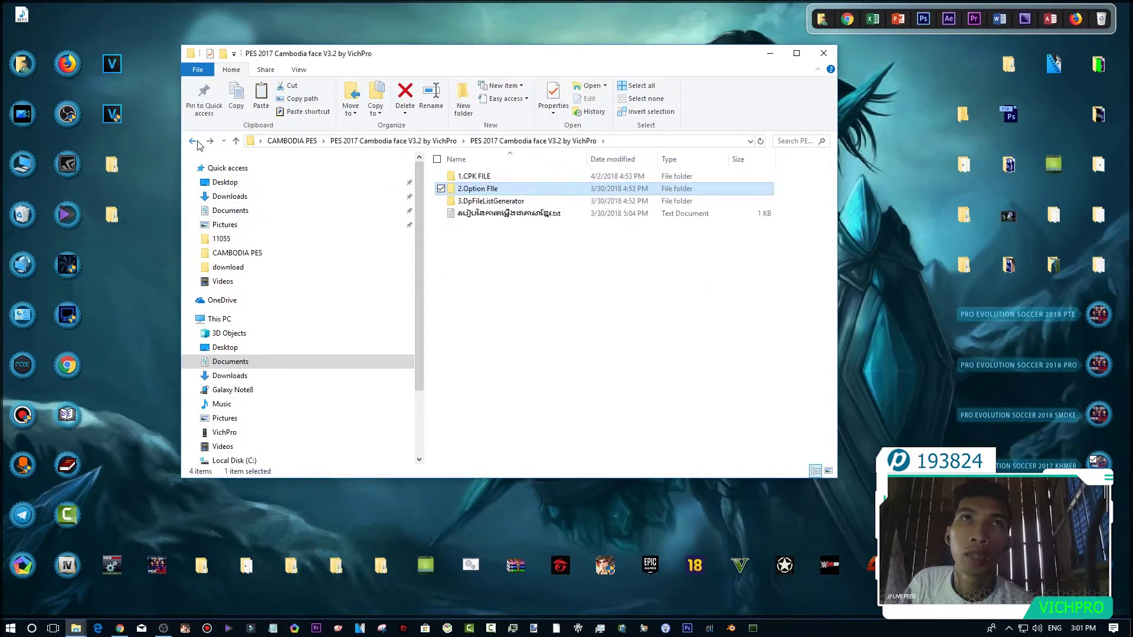
double_click(494, 202)
click(500, 178)
double_click(500, 179)
double_click(469, 177)
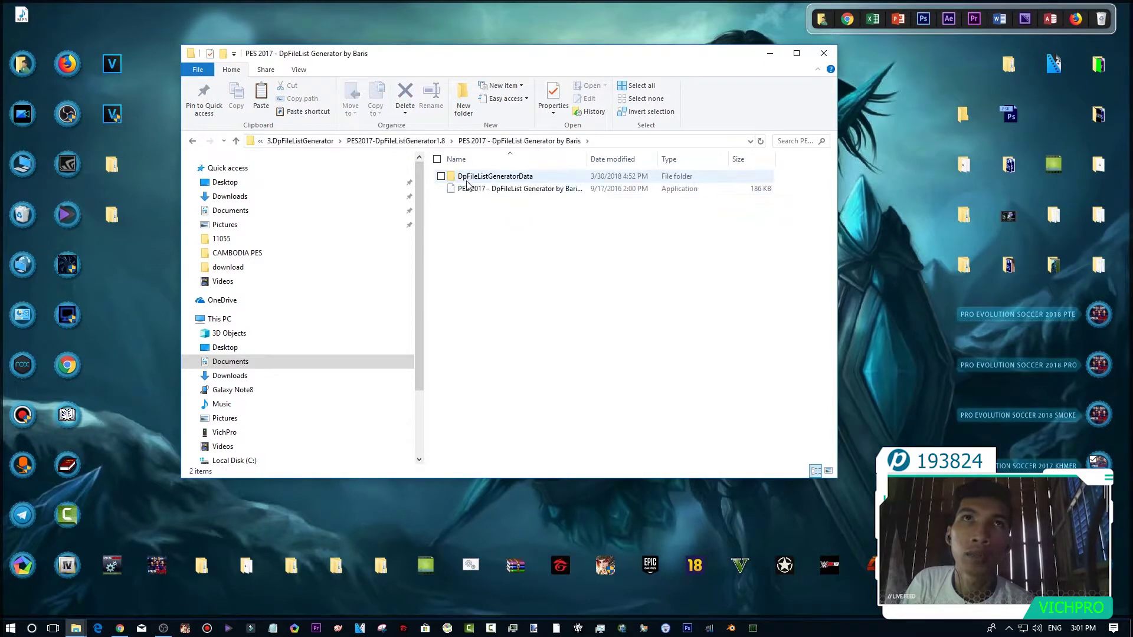
- Try to run the PES 2017 DpFileList Generator application
right_click(469, 190)
click(495, 213)
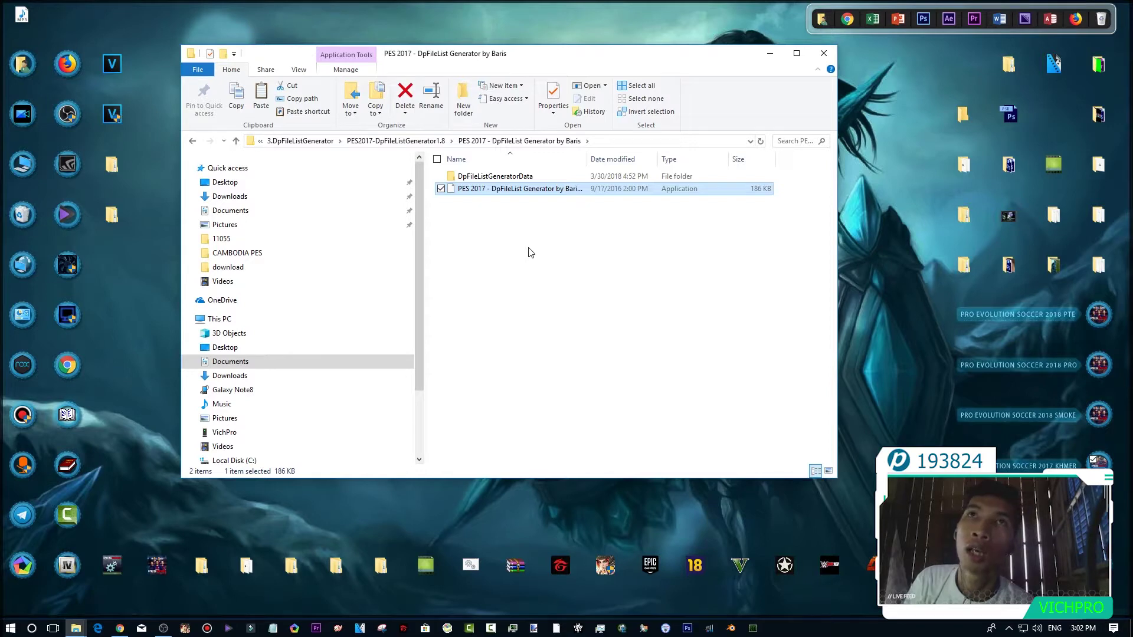
right_click(509, 191)
click(513, 211)
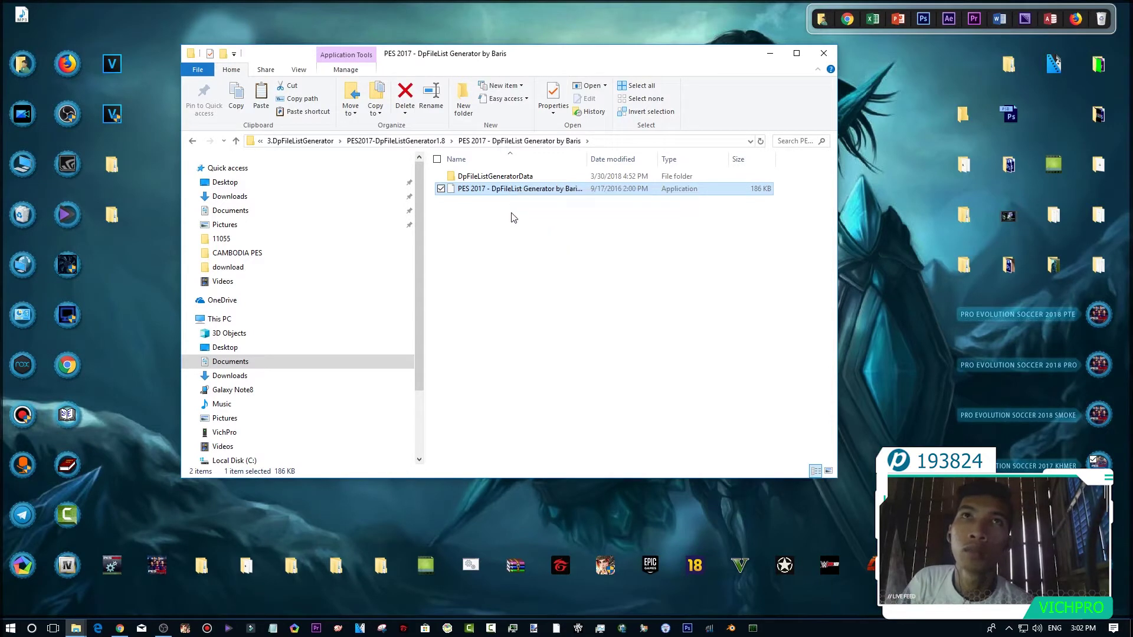
- Look into the DpFileListGeneratorData folder and return to the 3.DpFileListGenerator folder
double_click(482, 181)
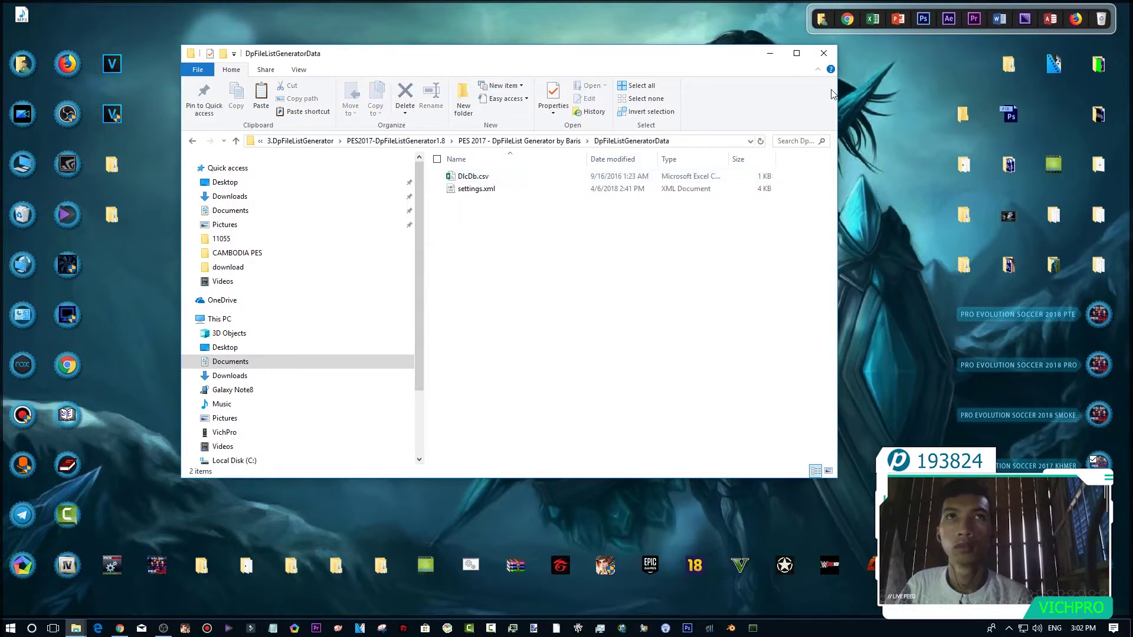
click(192, 141)
click(193, 141)
click(193, 142)
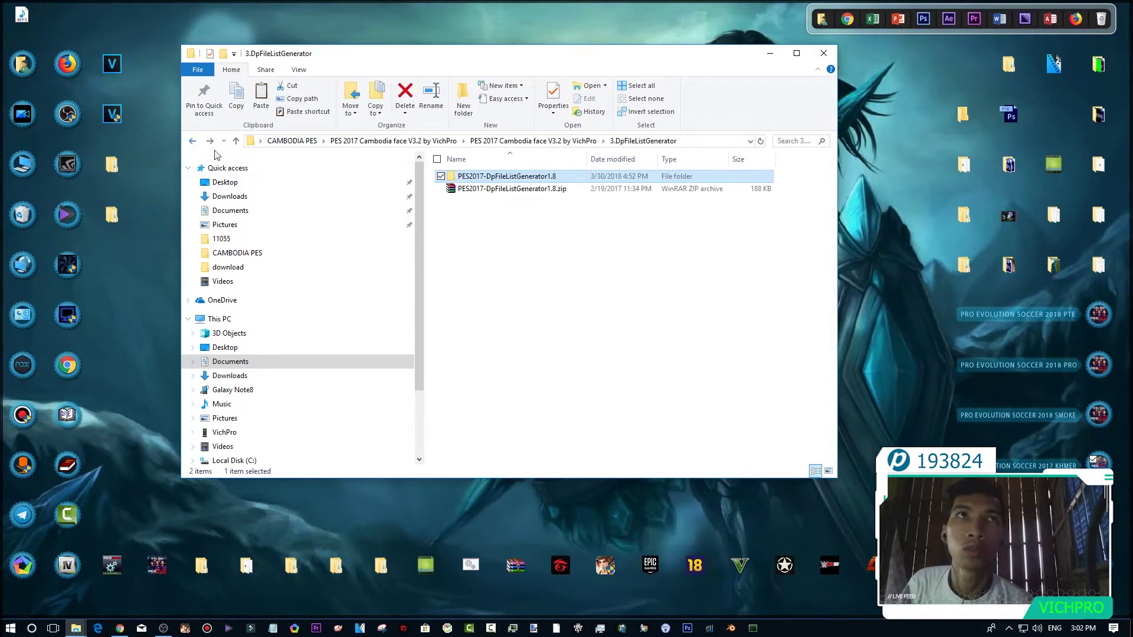
- Delete the PES2017-DpFileListGenerator1.8 folder and extract a fresh copy from PES2017-DpFileListGenerator1.8.zip
right_click(479, 176)
click(518, 445)
right_click(488, 179)
click(520, 255)
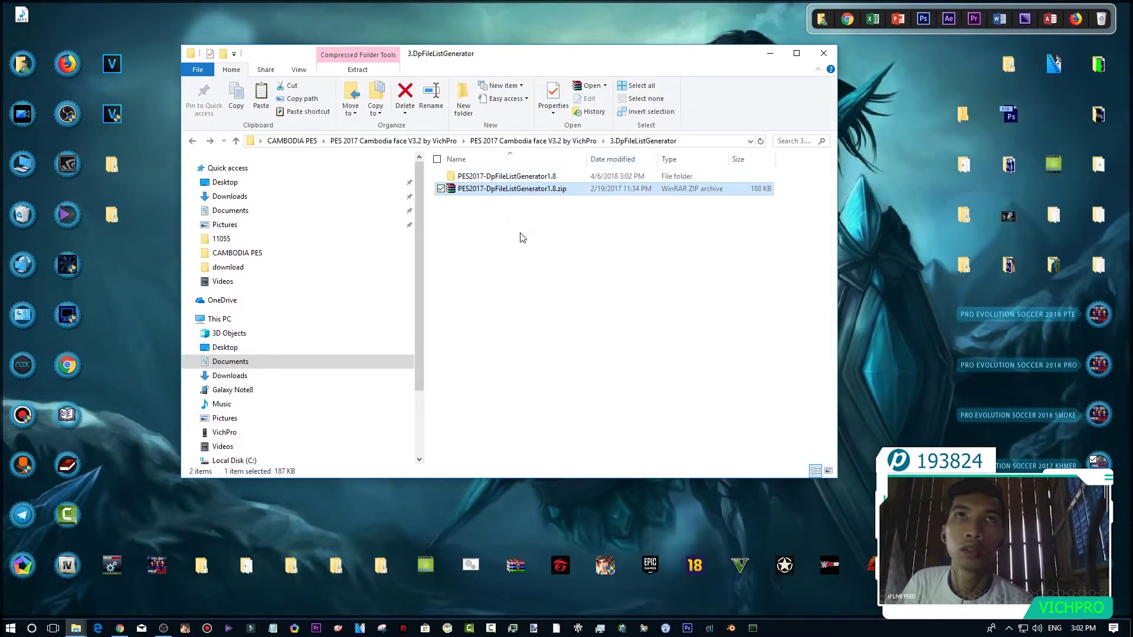
- Move the PES 2017 - DpFileList Generator folder out of PES2017-DpFileListGenerator1.8 into the 3.DpFileListGenerator folder
double_click(485, 175)
double_click(486, 176)
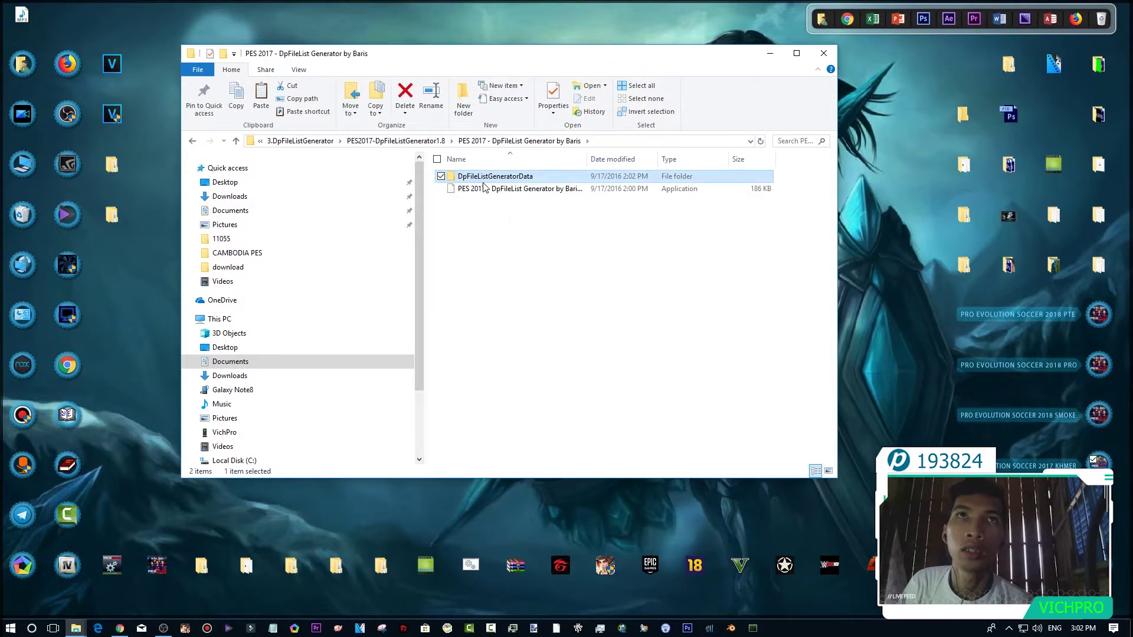
right_click(485, 189)
click(455, 178)
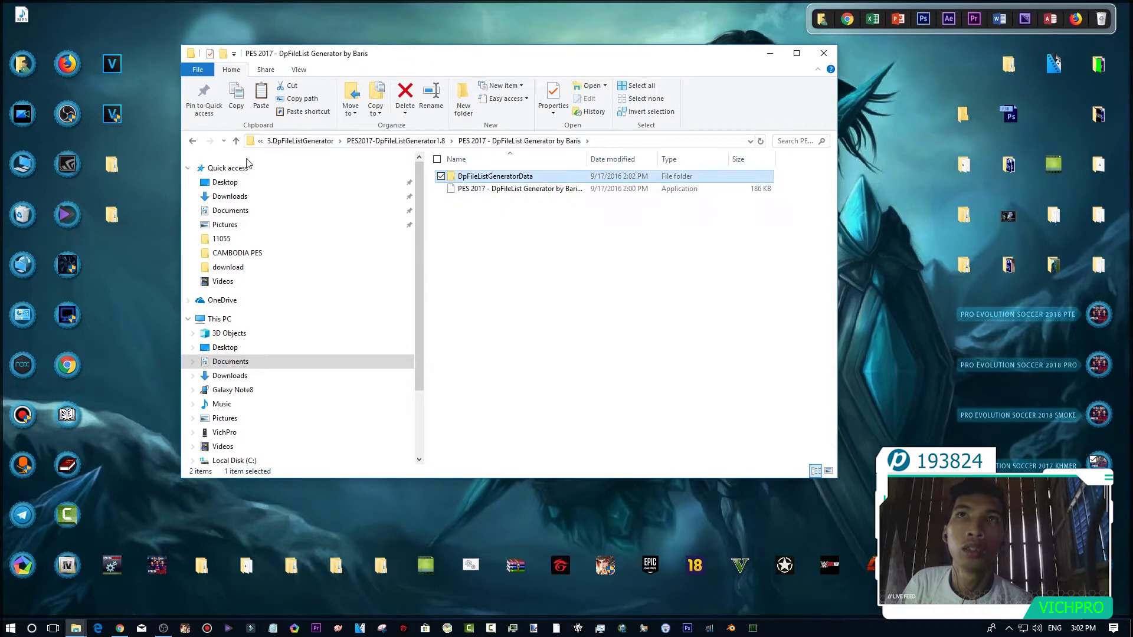
click(191, 142)
right_click(489, 180)
click(517, 409)
click(192, 143)
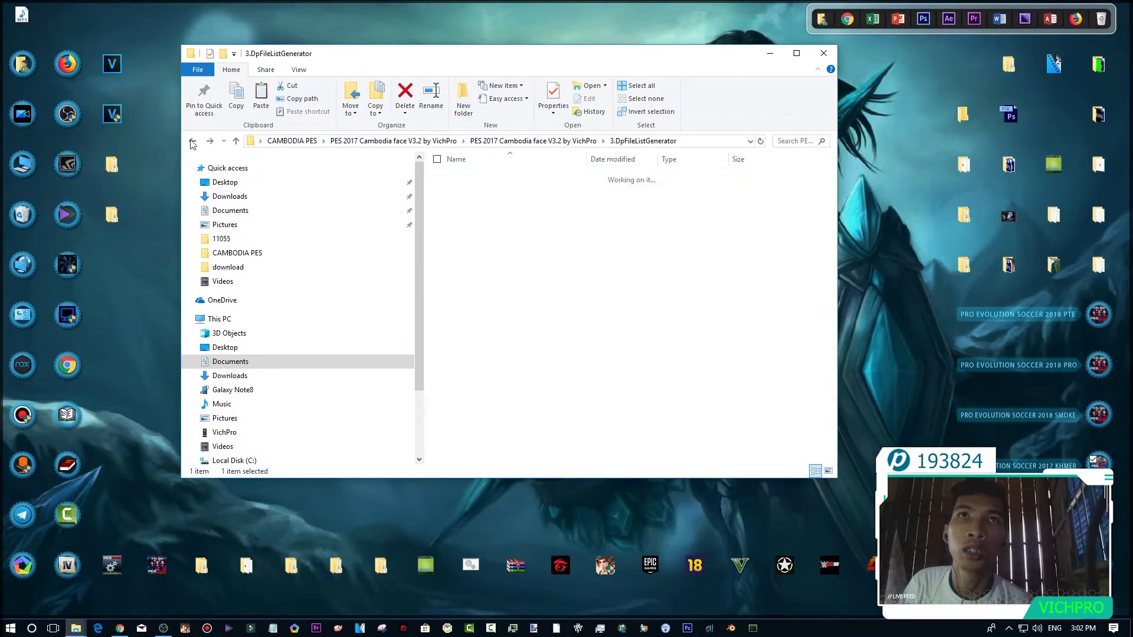
right_click(531, 213)
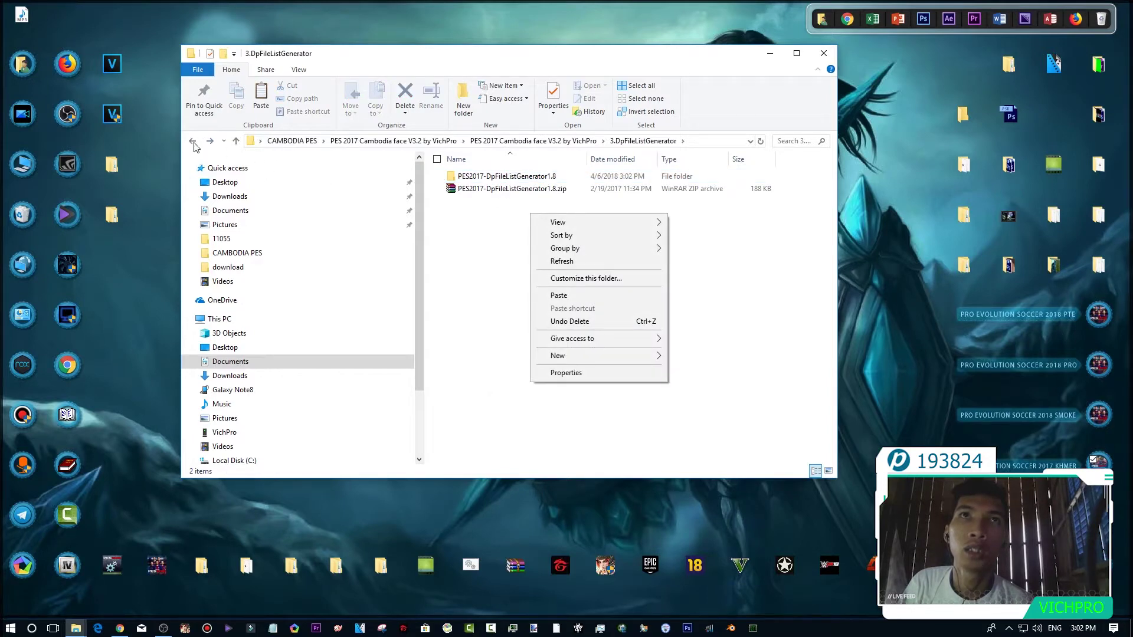
click(557, 296)
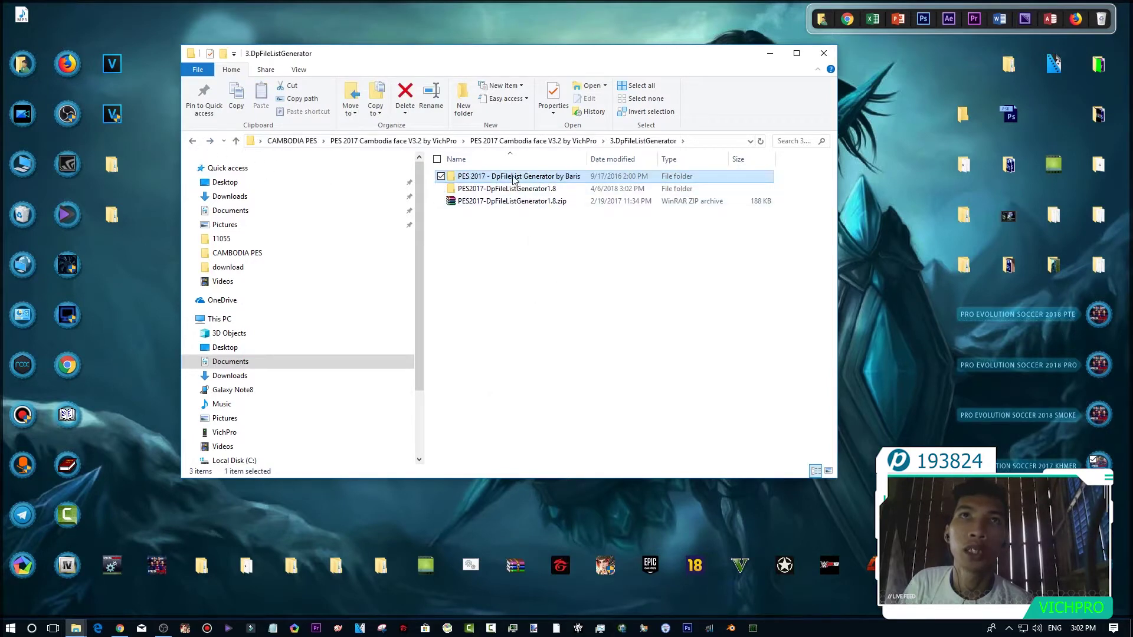
- Open the moved PES 2017 - DpFileList Generator folder and run the generator application
double_click(513, 177)
right_click(508, 189)
click(533, 208)
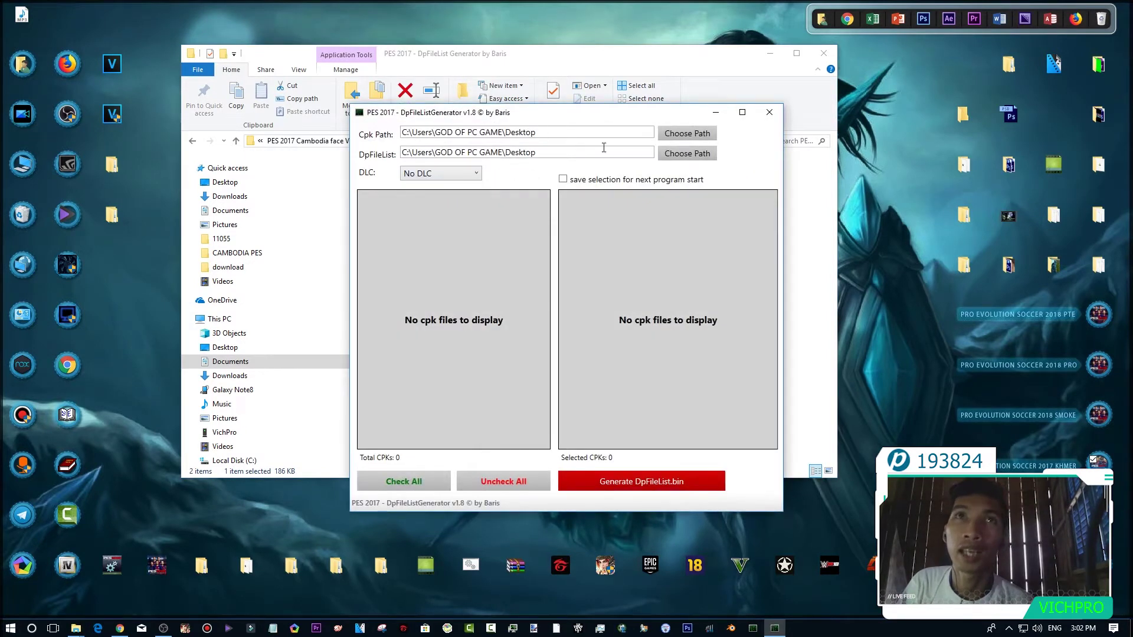
- Set the Cpk Path to D:\Games 2017\Pro Evolution Soccer 2017 Khmer Edition\Pro Evolution Soccer 2017\download
click(687, 136)
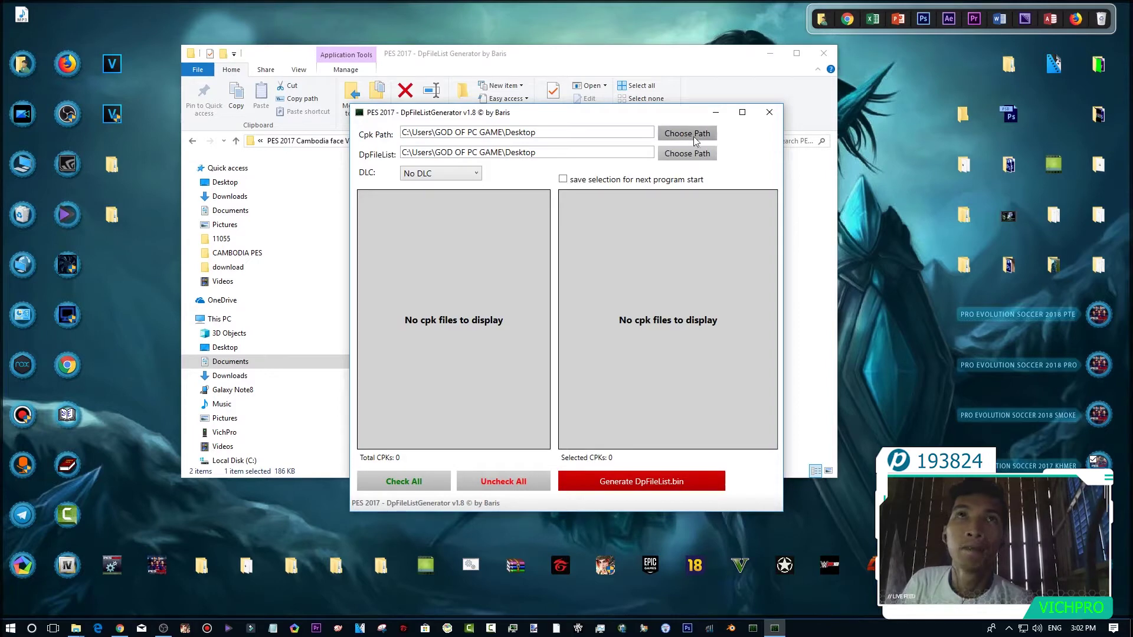
scroll(520, 319, down, 4)
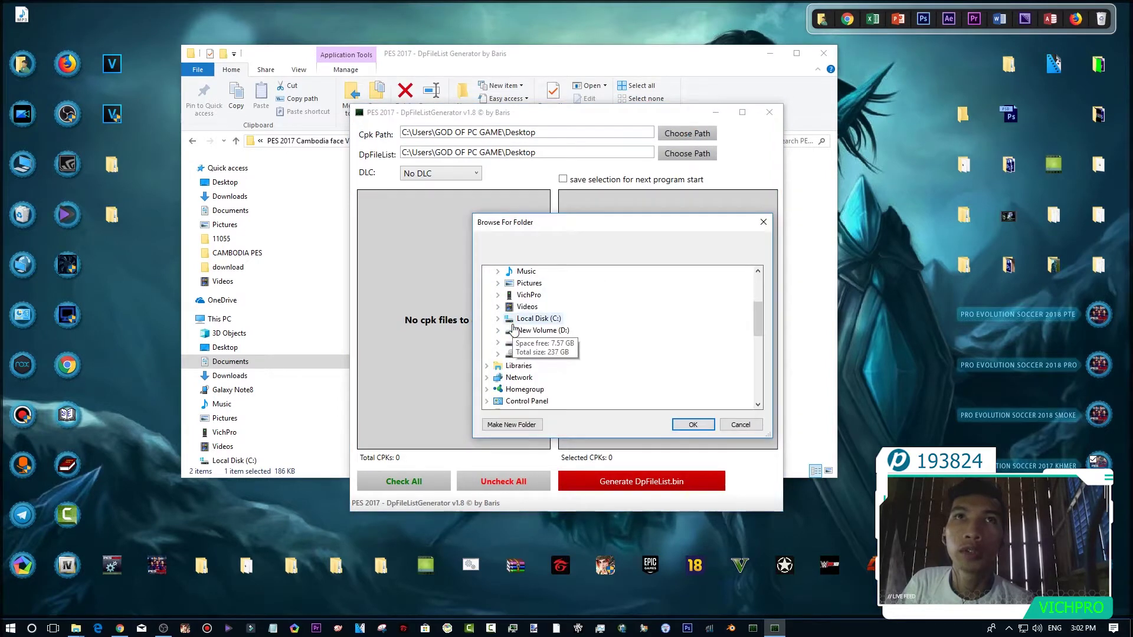
click(498, 295)
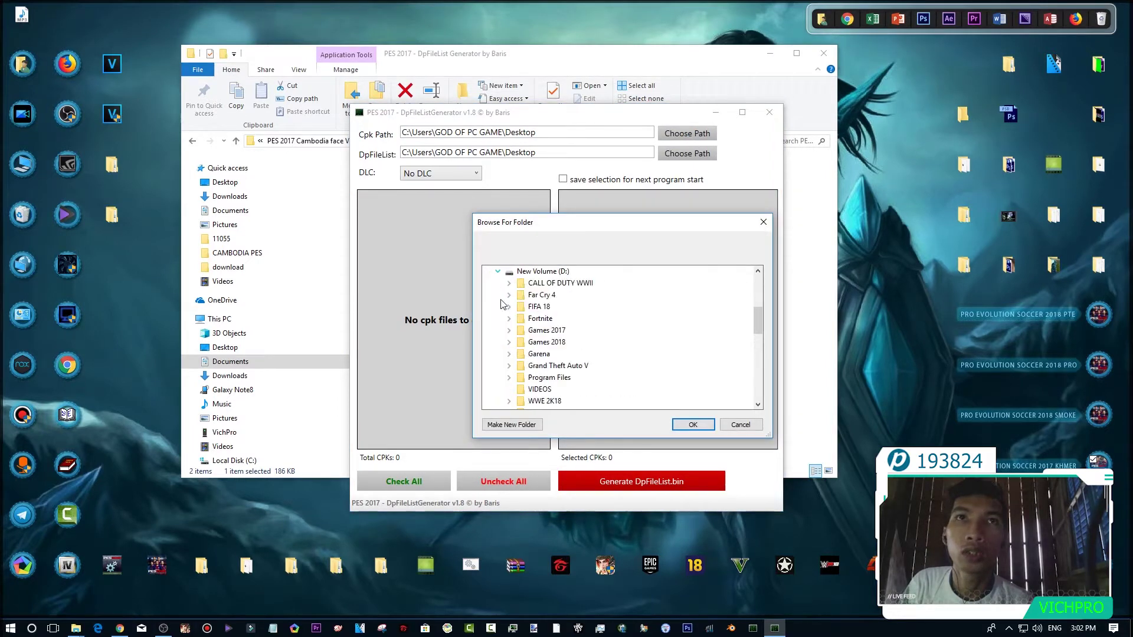
scroll(514, 366, down, 2)
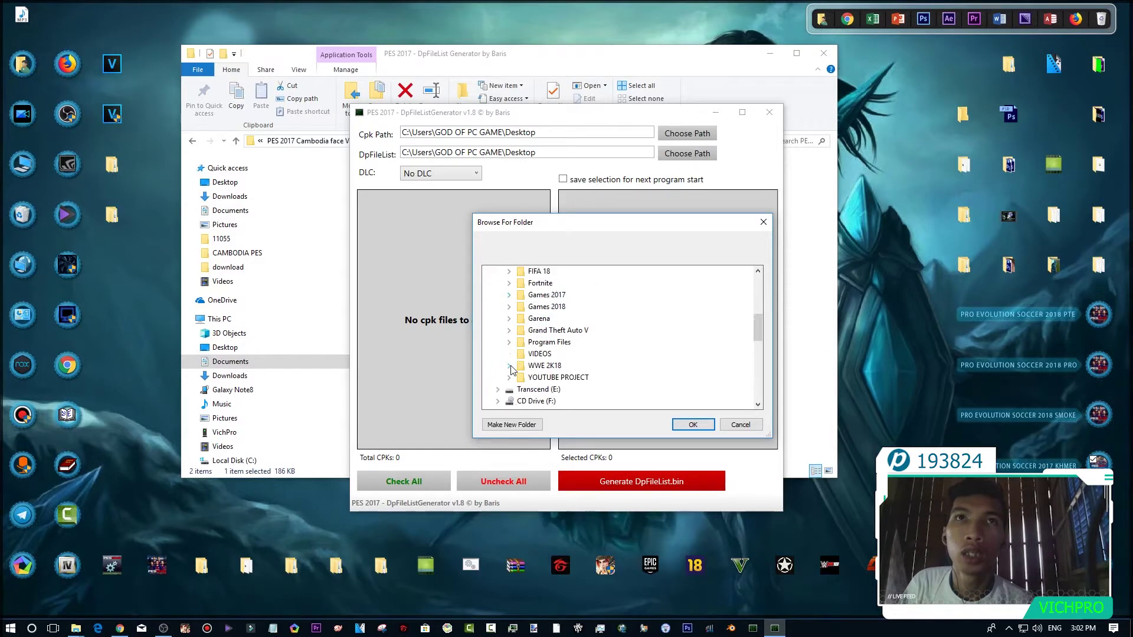
scroll(513, 368, up, 2)
click(508, 330)
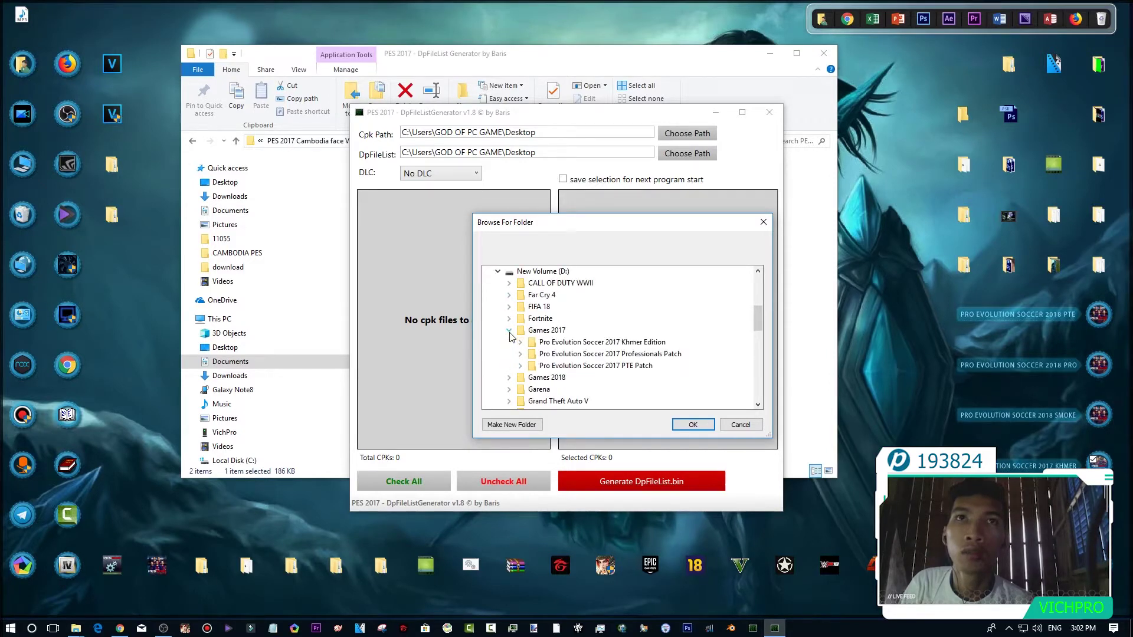
click(520, 342)
click(531, 354)
click(577, 390)
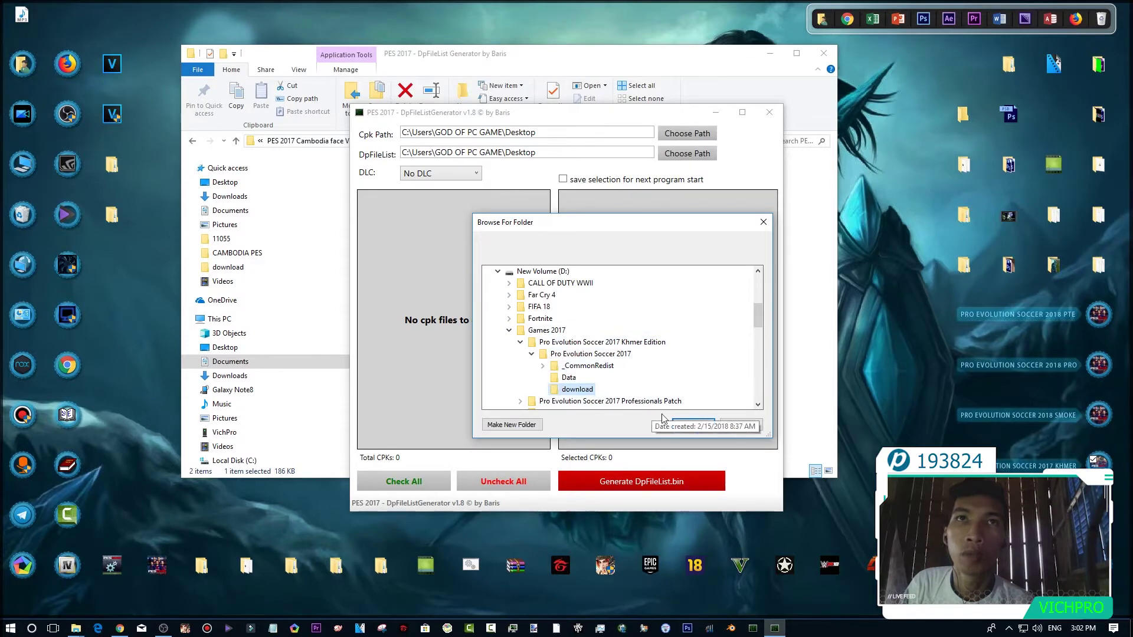
click(693, 425)
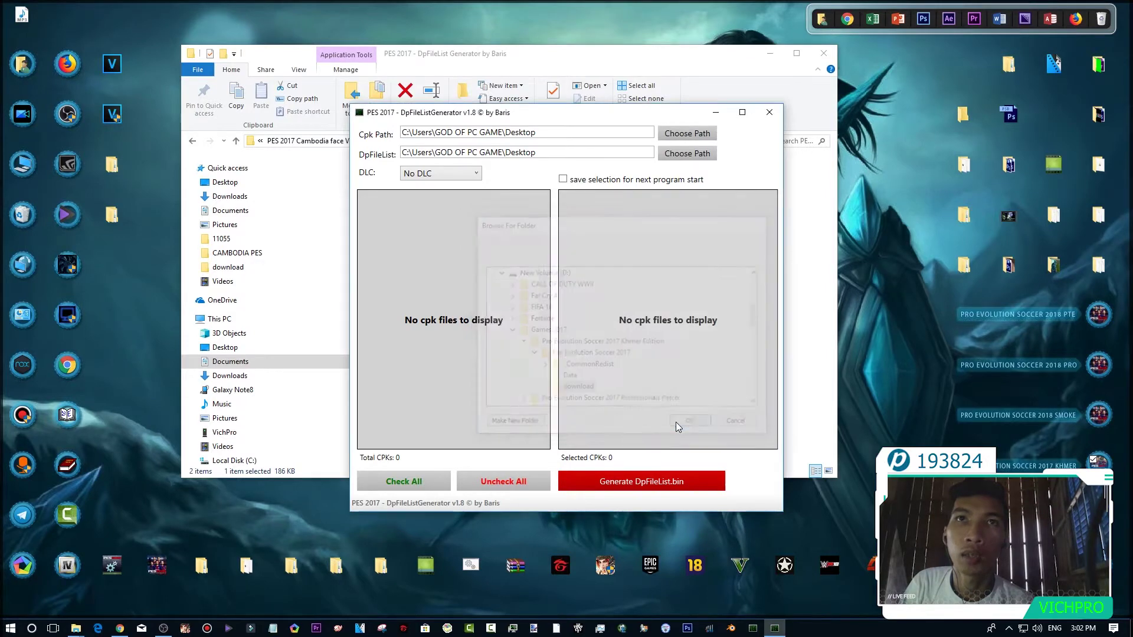
- Set the DpFileList path to the bin file in the Khmer Edition's Pro Evolution Soccer 2017 > download folder
click(688, 154)
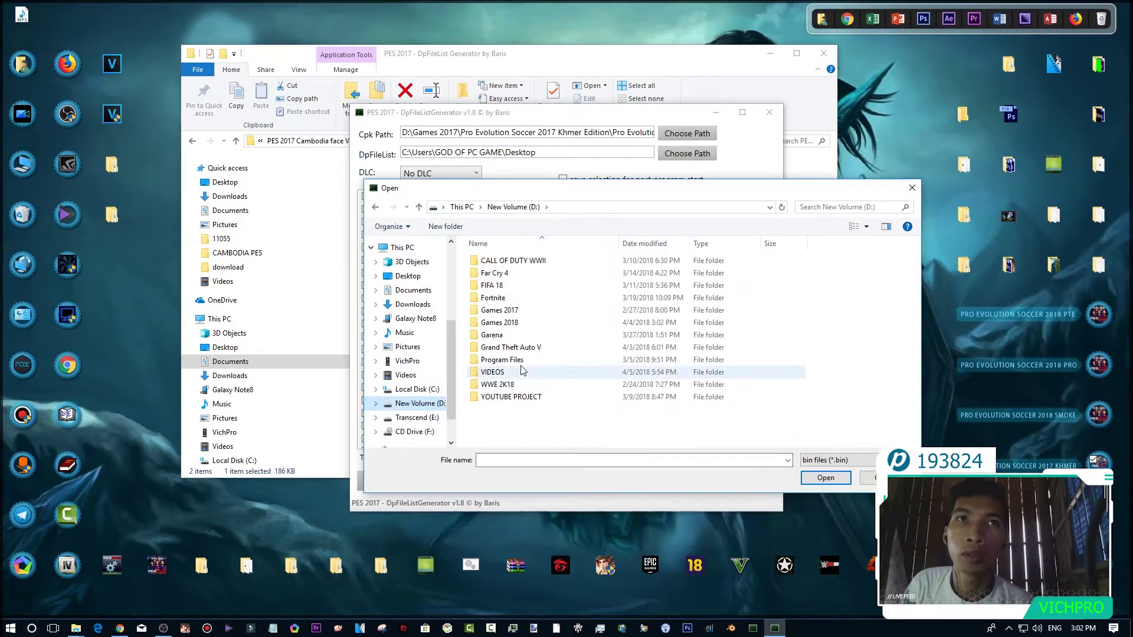
double_click(499, 310)
double_click(513, 262)
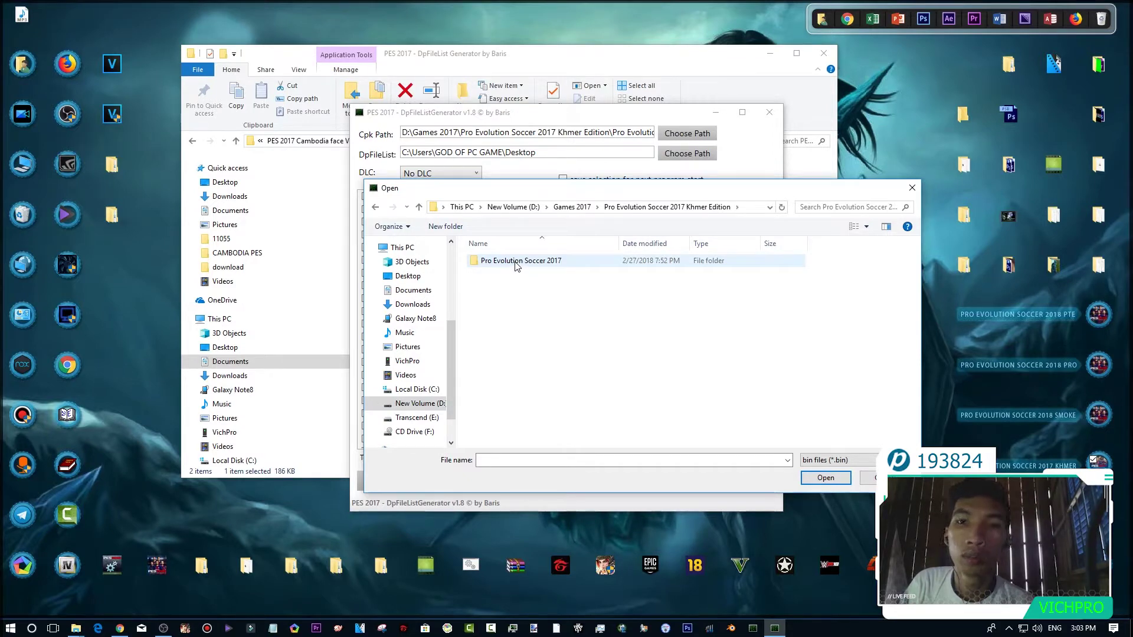
double_click(515, 264)
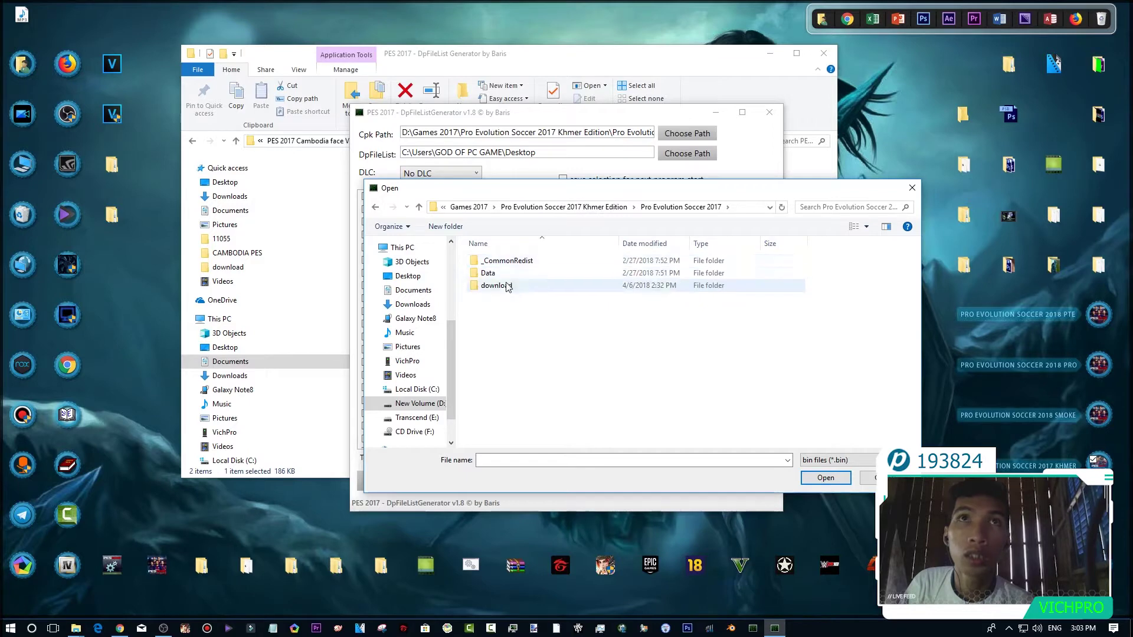
double_click(509, 285)
double_click(509, 264)
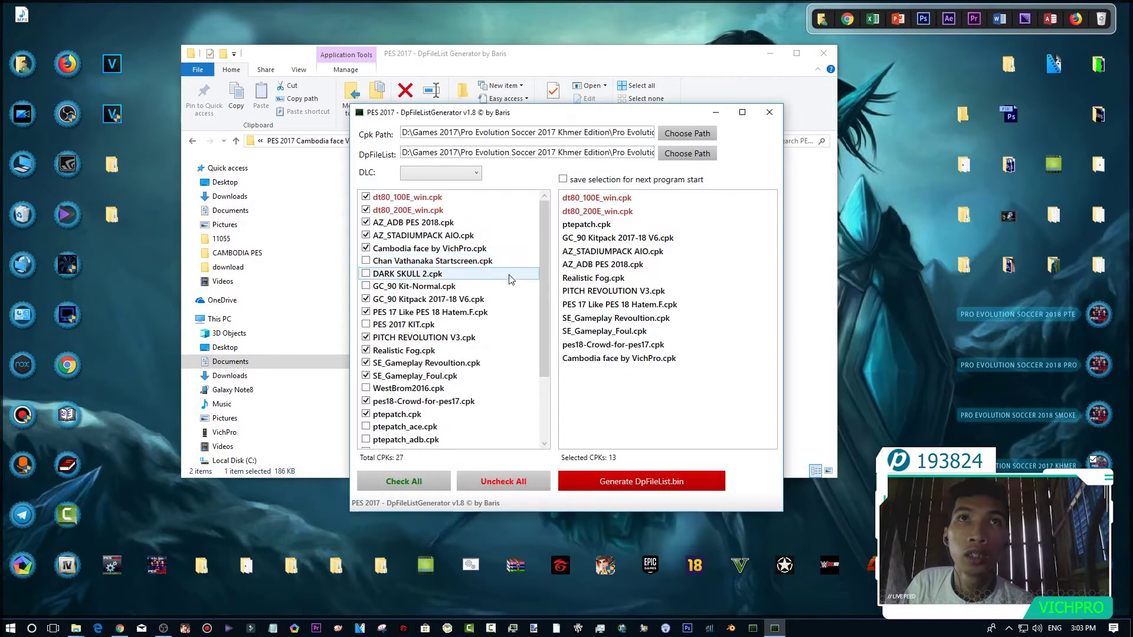
- Set DLC to No DLC and uncheck all CPK files
click(427, 175)
click(424, 187)
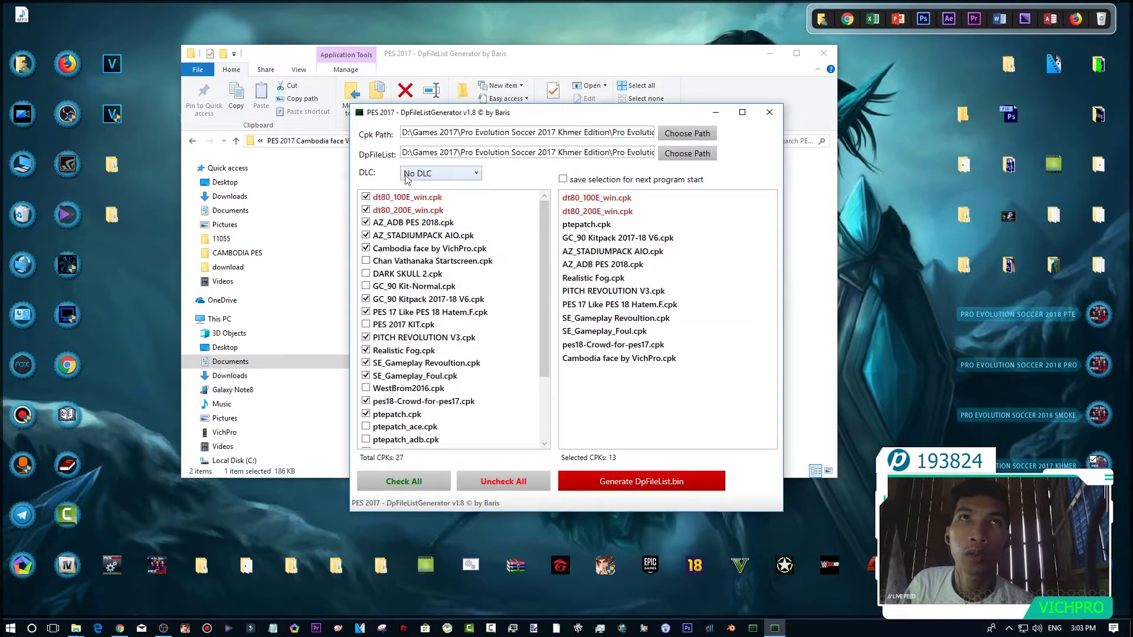
click(499, 487)
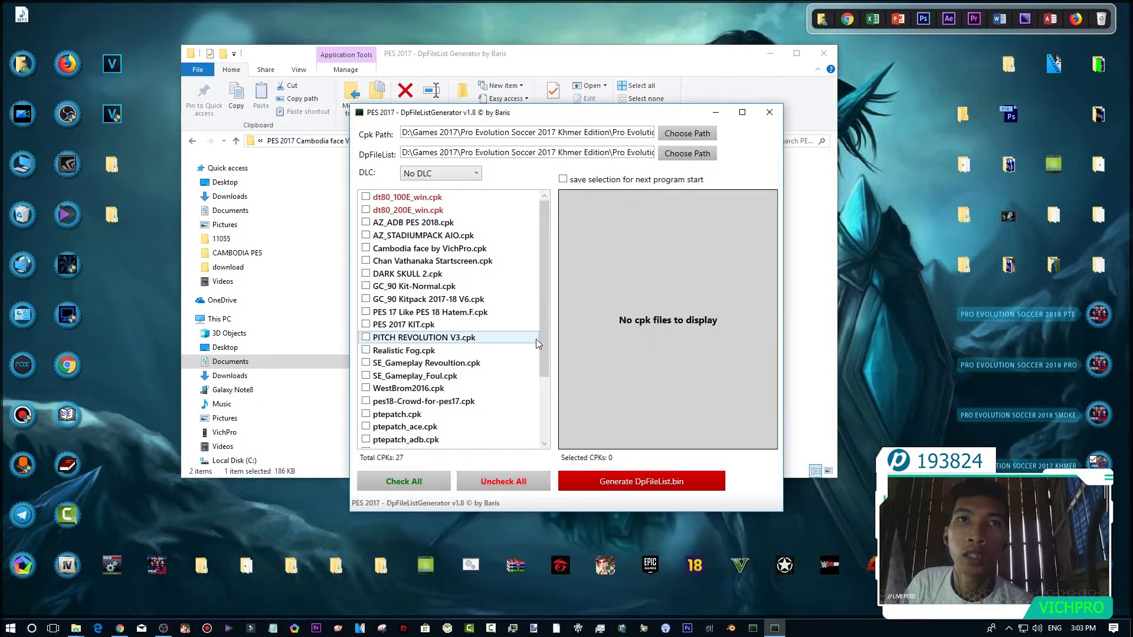
- Select dt80_100E_win.cpk and dt80_200E_win.cpk in the CPK list
scroll(377, 354, down, 3)
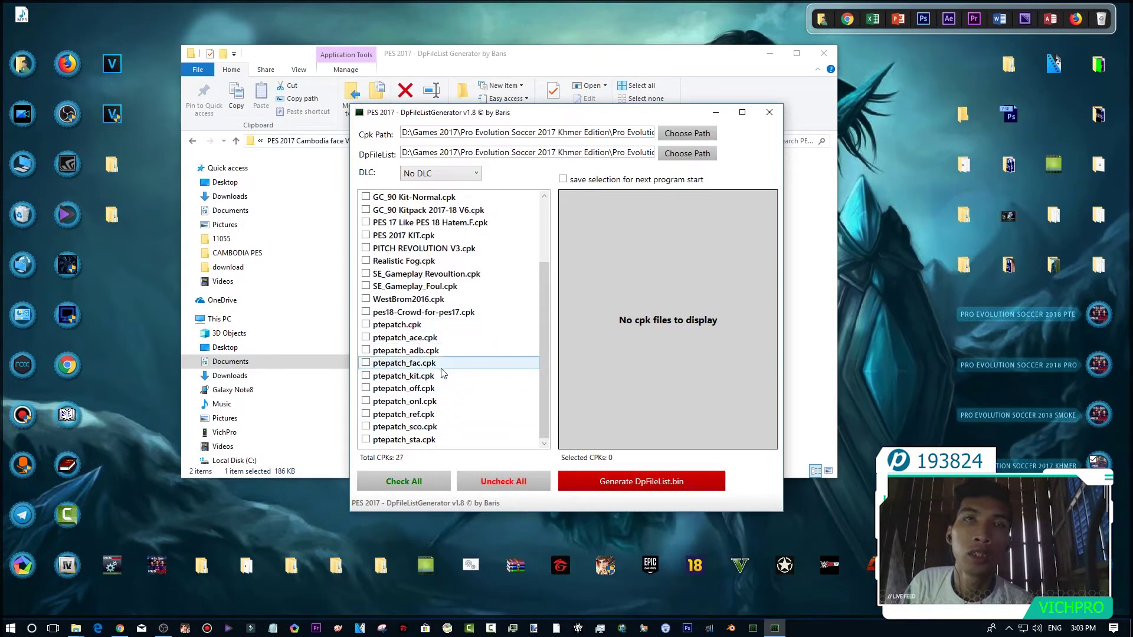
scroll(442, 372, up, 3)
scroll(441, 372, down, 3)
scroll(442, 375, up, 3)
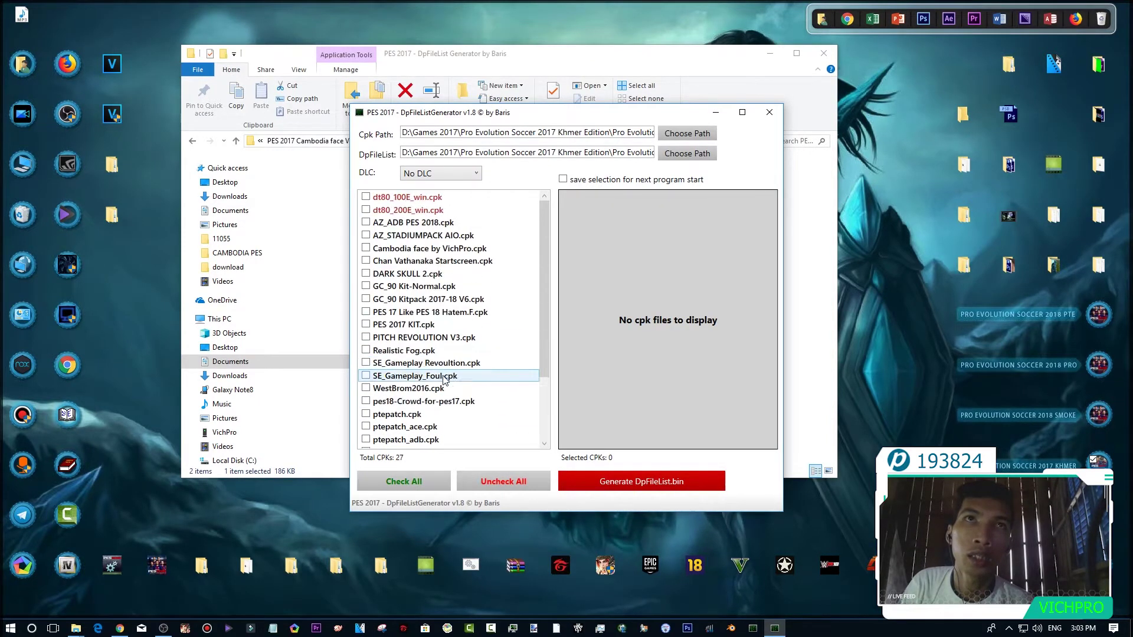
click(401, 199)
click(401, 210)
- Select ptepatch.cpk, ptepatch_kit.cpk, ptepatch_fac.cpk and ptepatch_sta.cpk in that order, leaving ptepatch_off.cpk unchecked
scroll(427, 343, down, 3)
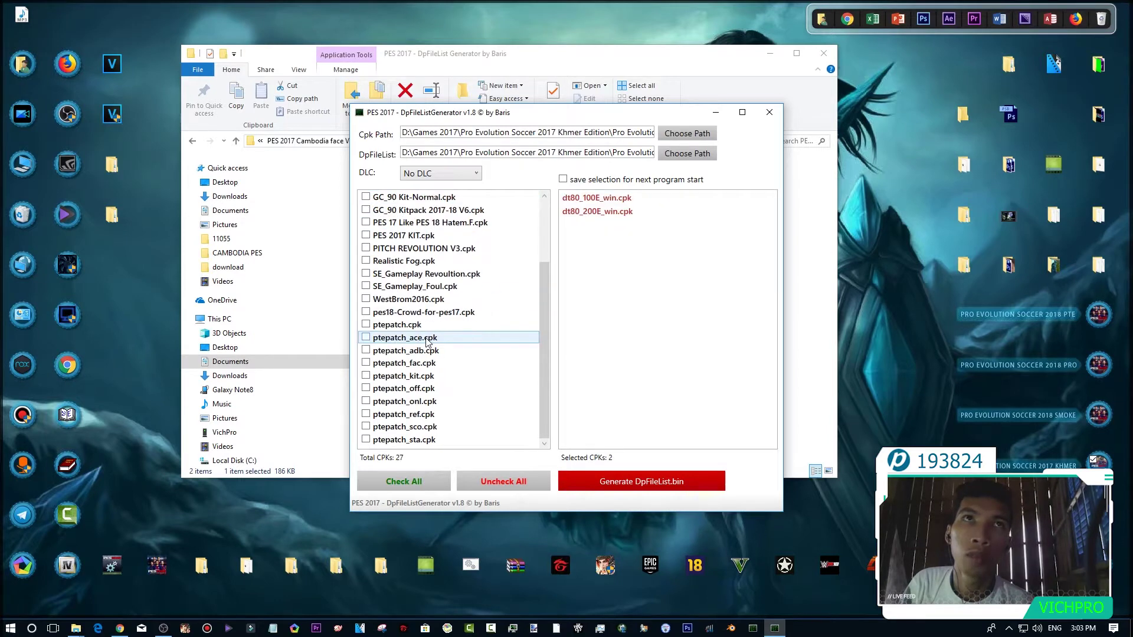
click(399, 378)
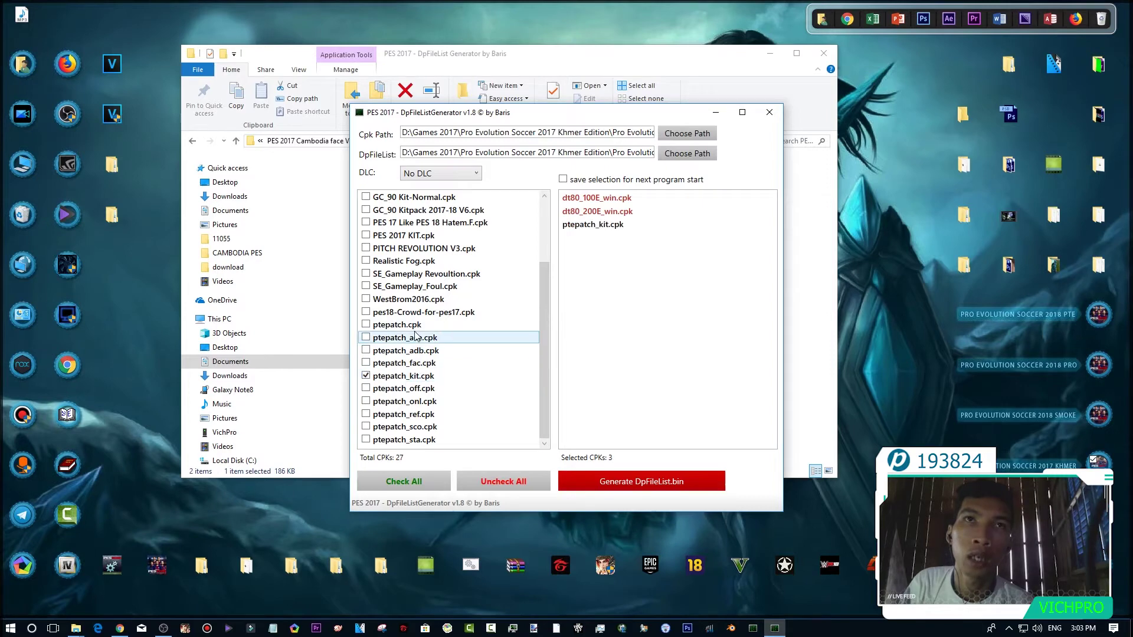
click(402, 377)
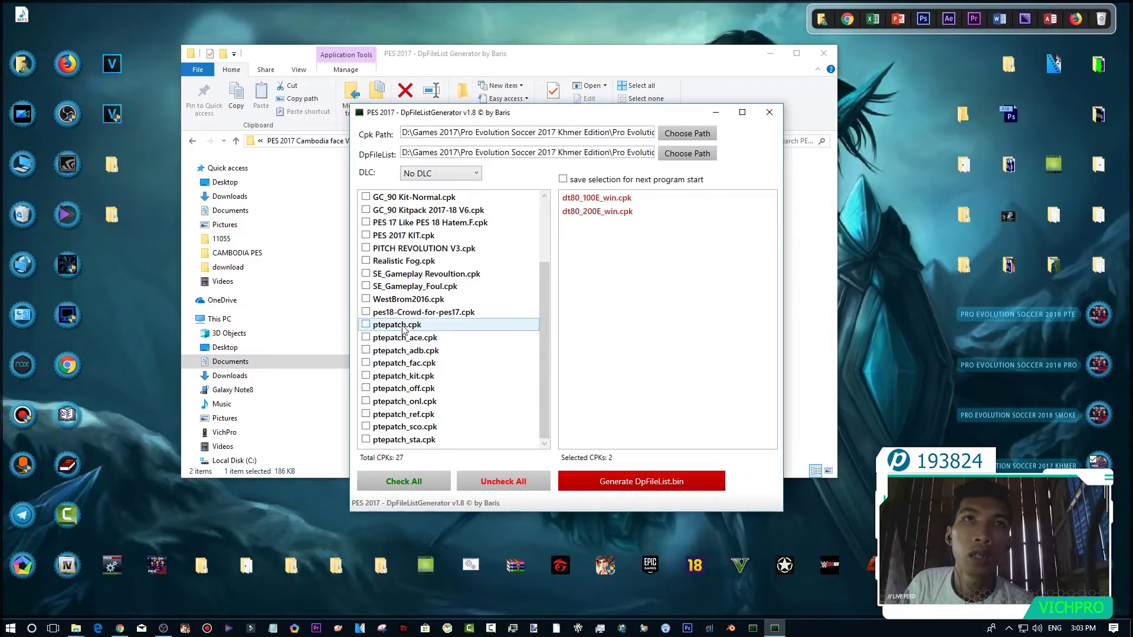
click(405, 326)
click(402, 390)
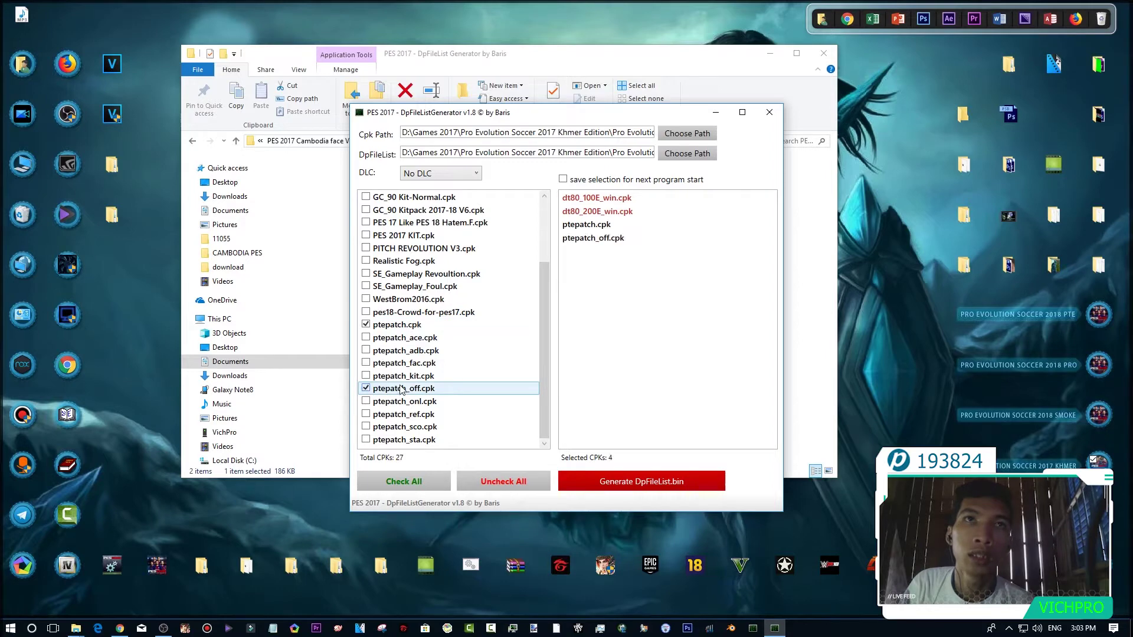
click(401, 388)
click(404, 377)
click(411, 363)
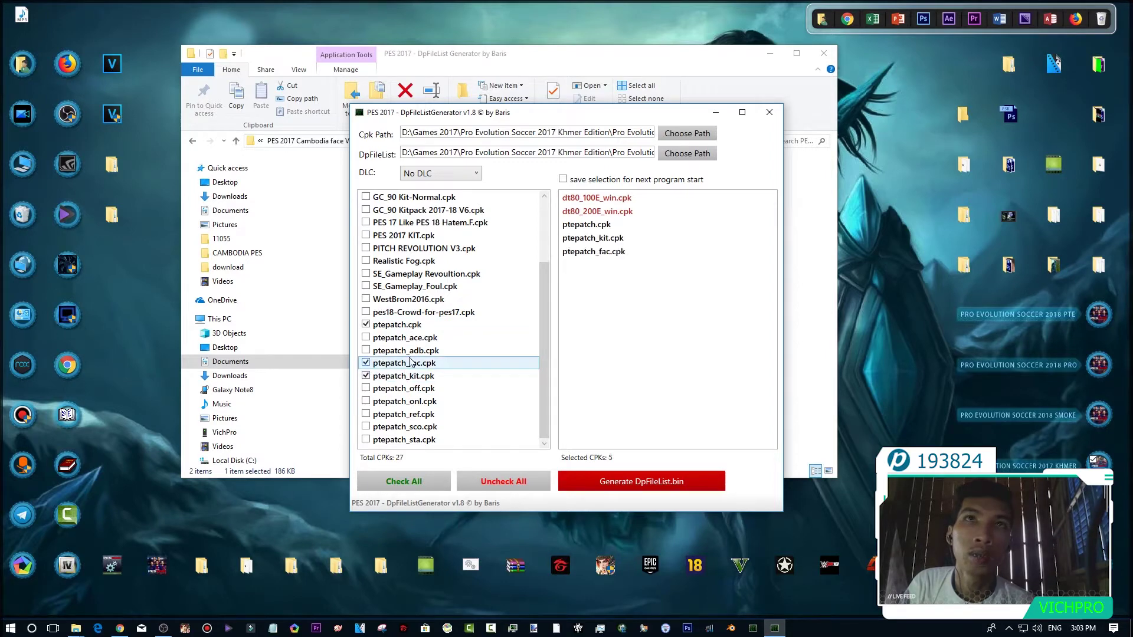
click(406, 441)
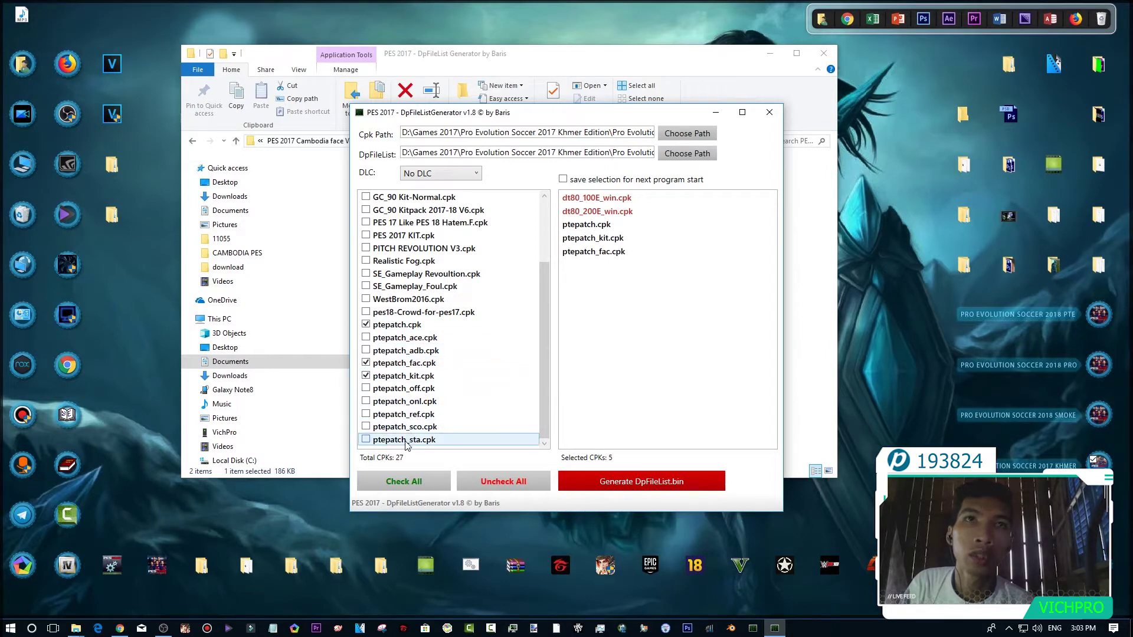
- Add ptepatch_ace.cpk, ptepatch_adb.cpk, ptepatch_off.cpk, ptepatch_ref.cpk and ptepatch_sco.cpk to the selected CPK files
click(406, 338)
click(406, 352)
click(407, 389)
click(408, 415)
click(407, 427)
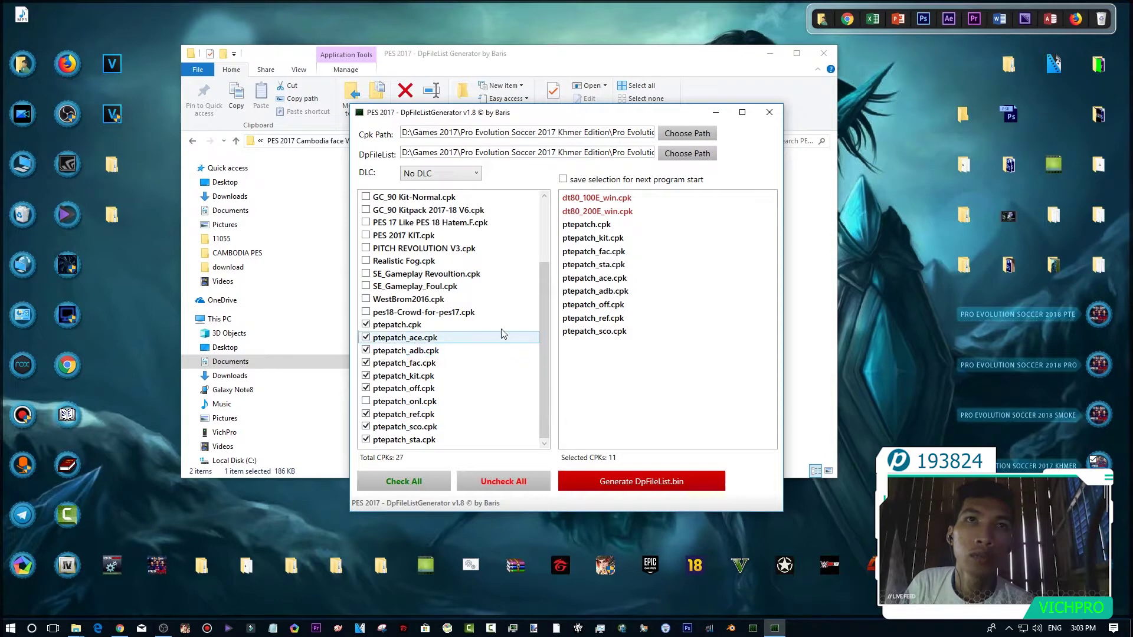
- Add AZ_ADB PES 2018.cpk, AZ_STADIUMPACK AIO.cpk, PITCH REVOLUTION V3.cpk and Realistic Fog.cpk to the selection
scroll(437, 261, up, 3)
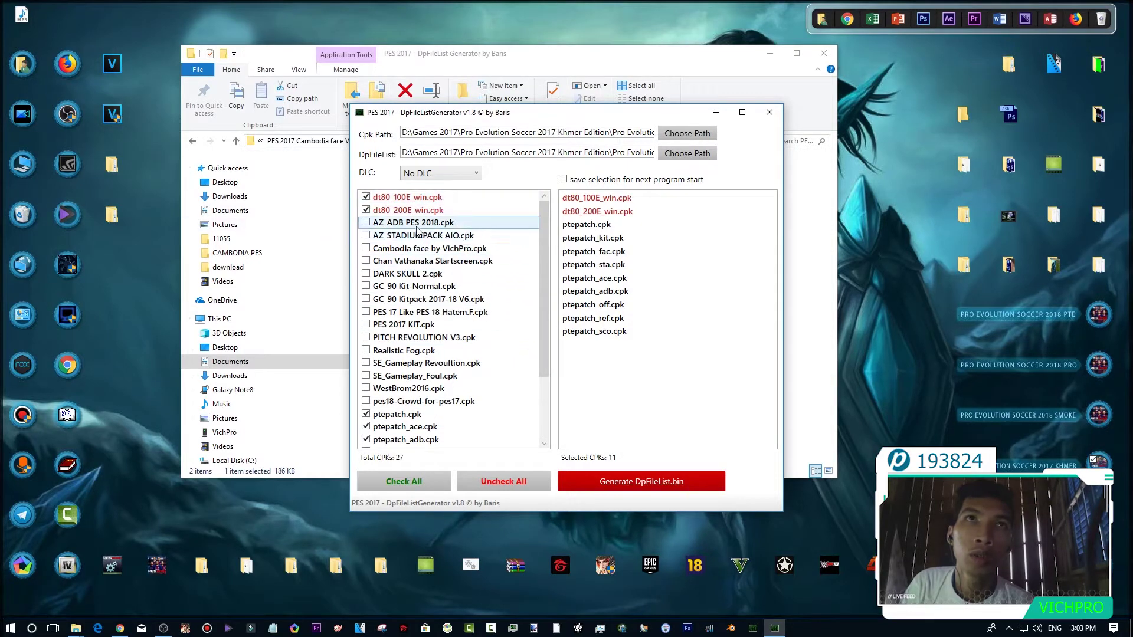
click(367, 226)
click(367, 236)
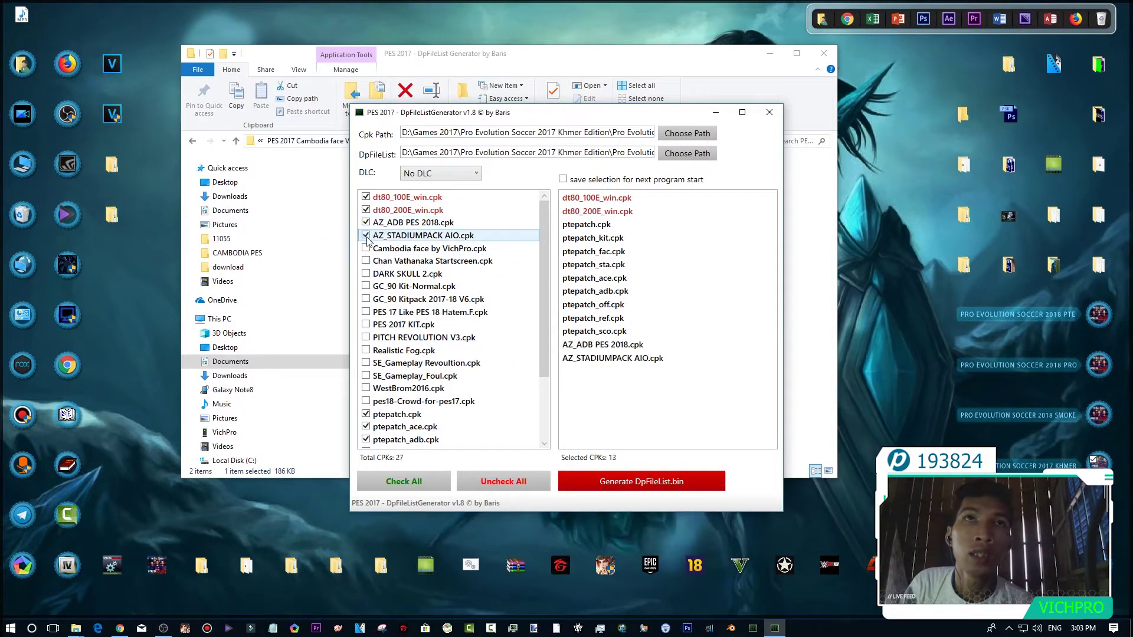
click(367, 339)
click(367, 351)
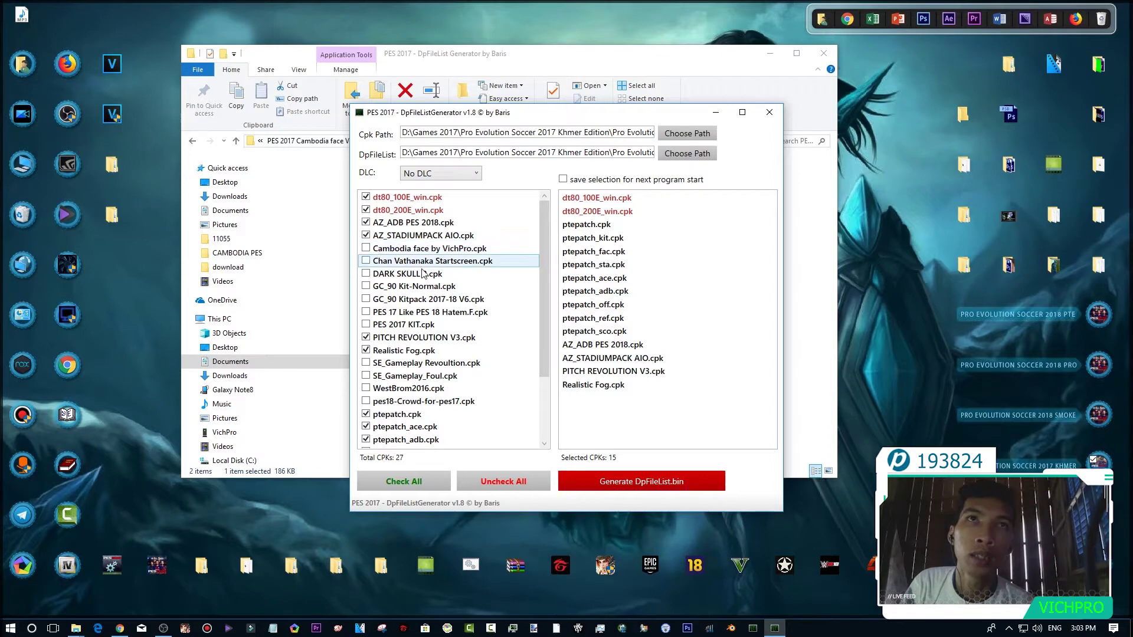
- Add DARK SKULL 2.cpk and WestBrom2016.cpk to the selected CPK files
click(367, 273)
scroll(384, 301, down, 3)
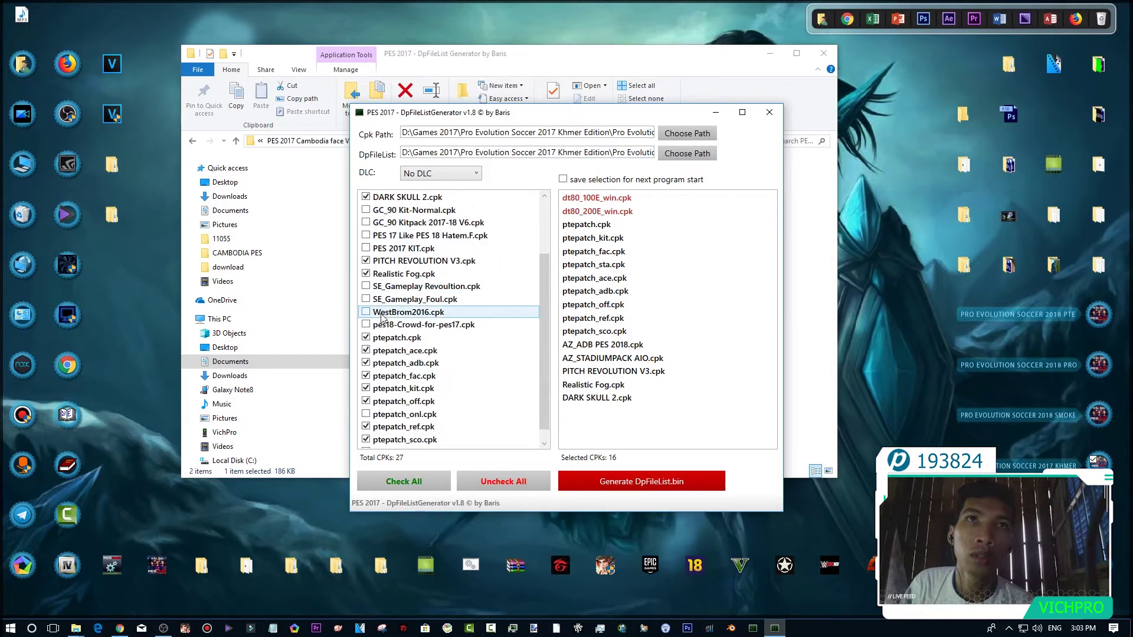
click(368, 300)
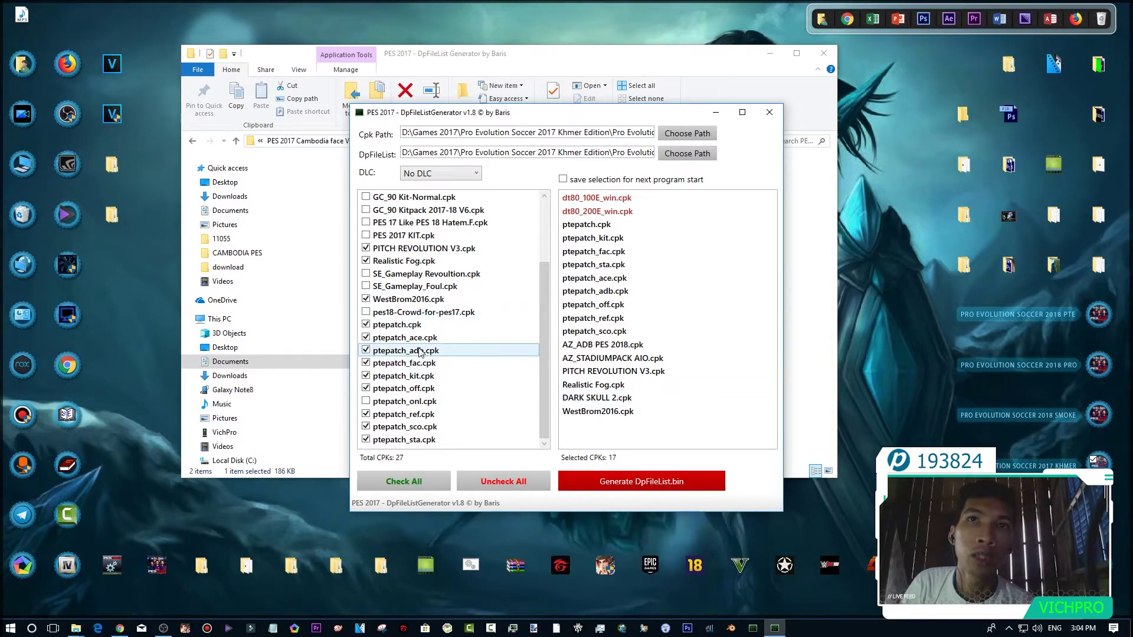
scroll(420, 352, up, 3)
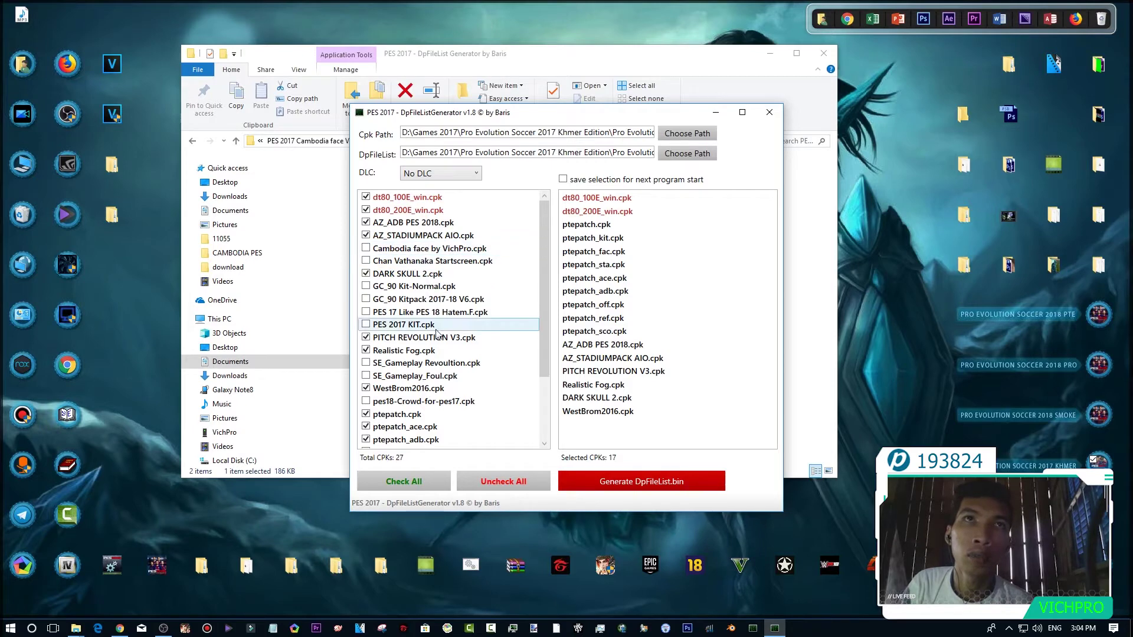
- Add GC_90 Kit-Normal.cpk, GC_90 Kitpack 2017-18 V6.cpk, PES 17 Like PES 18 Hatem.F.cpk and PES 2017 KIT.cpk to the selection
click(403, 287)
click(403, 299)
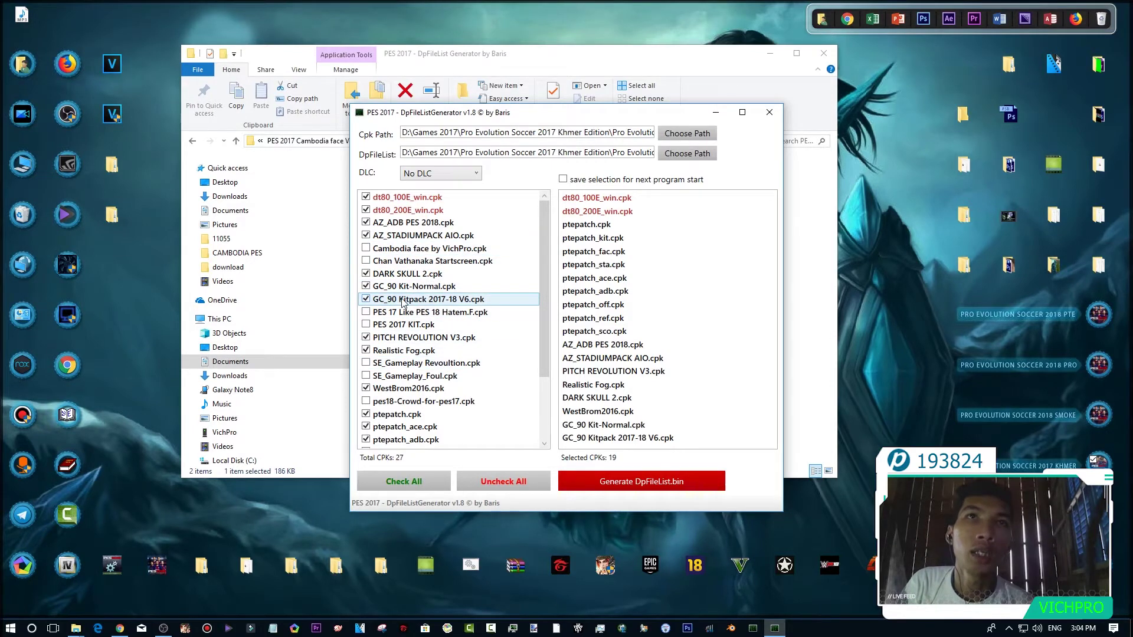
click(403, 312)
click(404, 325)
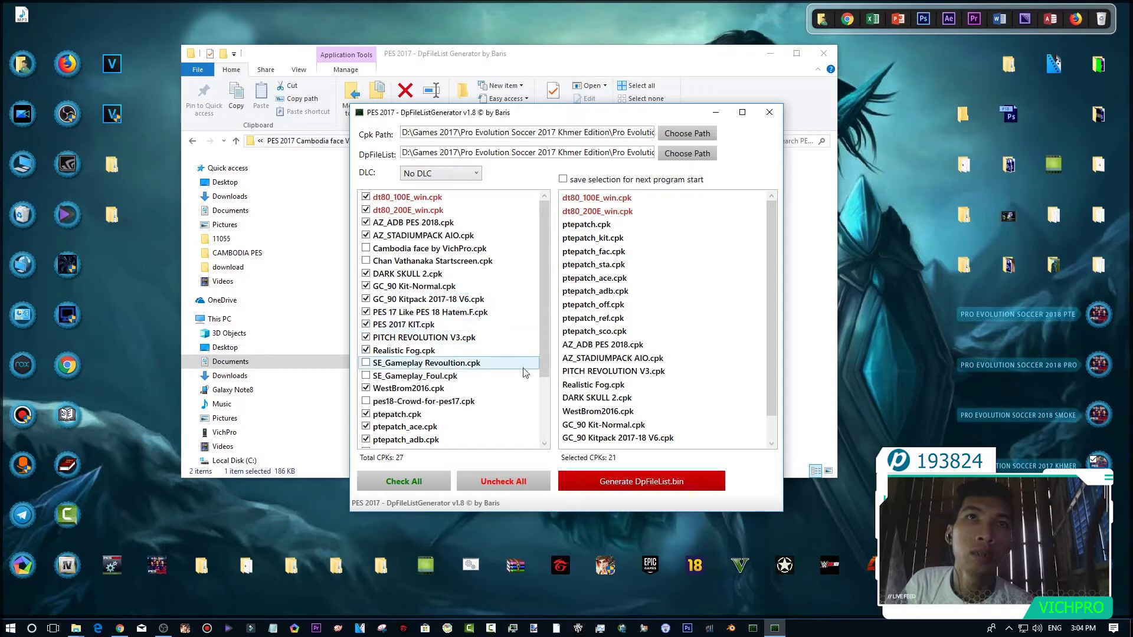
- Add SE_Gameplay Revoultion.cpk, SE_Gameplay_Foul.cpk, pes18-Crowd-for-pes17.cpk and Cambodia face by VichPro.cpk to the selection, in that order
click(429, 375)
scroll(432, 331, down, 3)
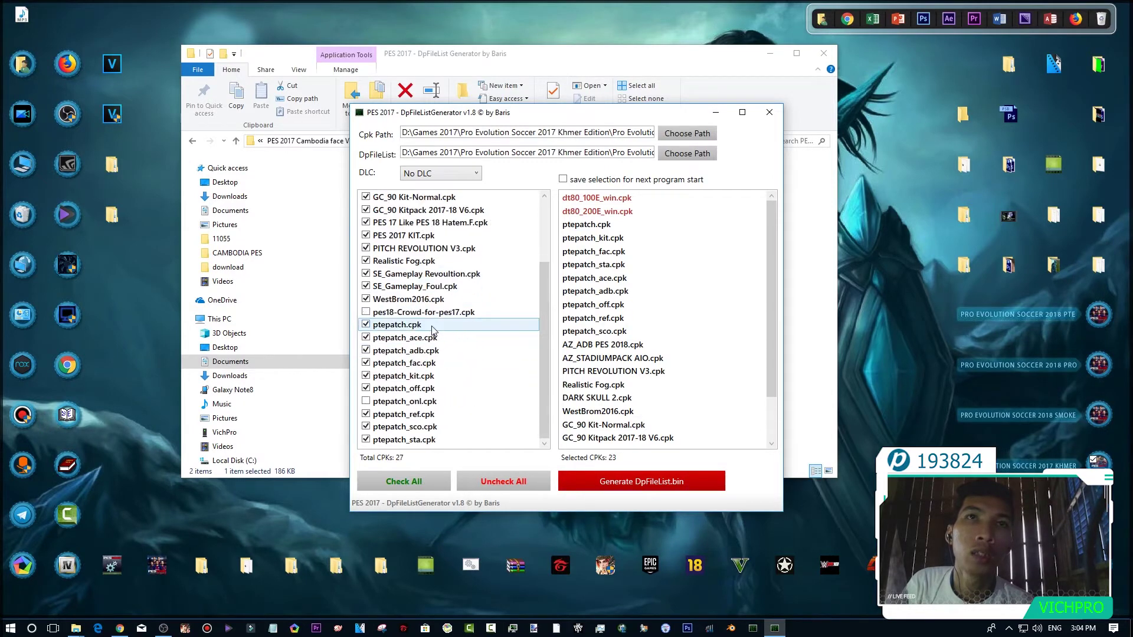
scroll(432, 310, up, 3)
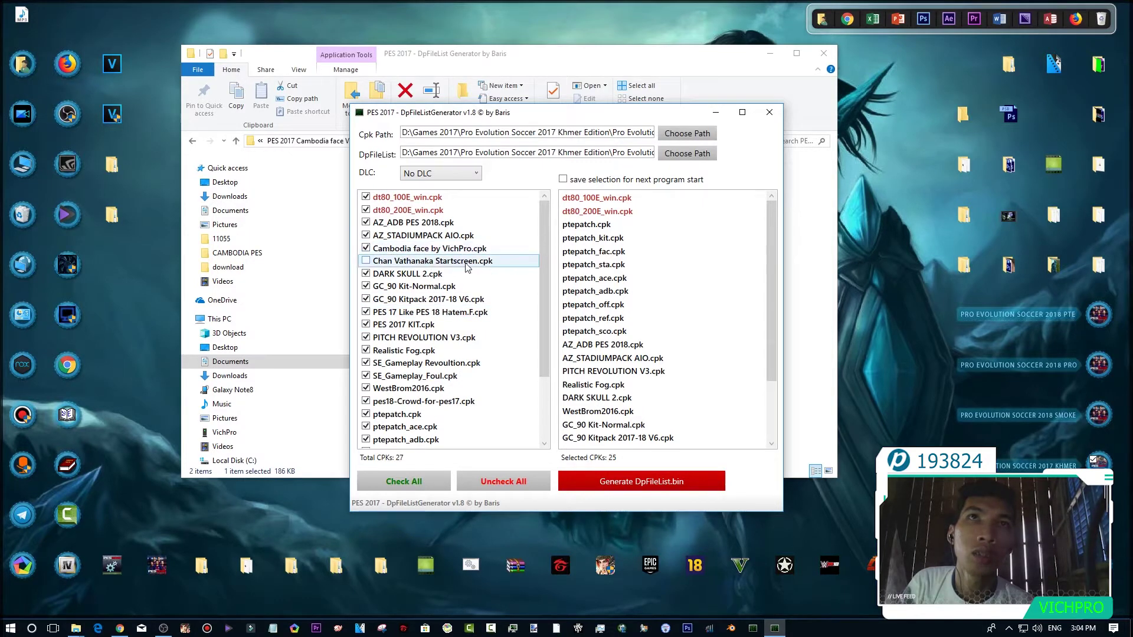
- Generate DpFileList.bin with Cambodia face by VichPro.cpk last in the selected list, and close the generator and folder windows
scroll(659, 385, down, 2)
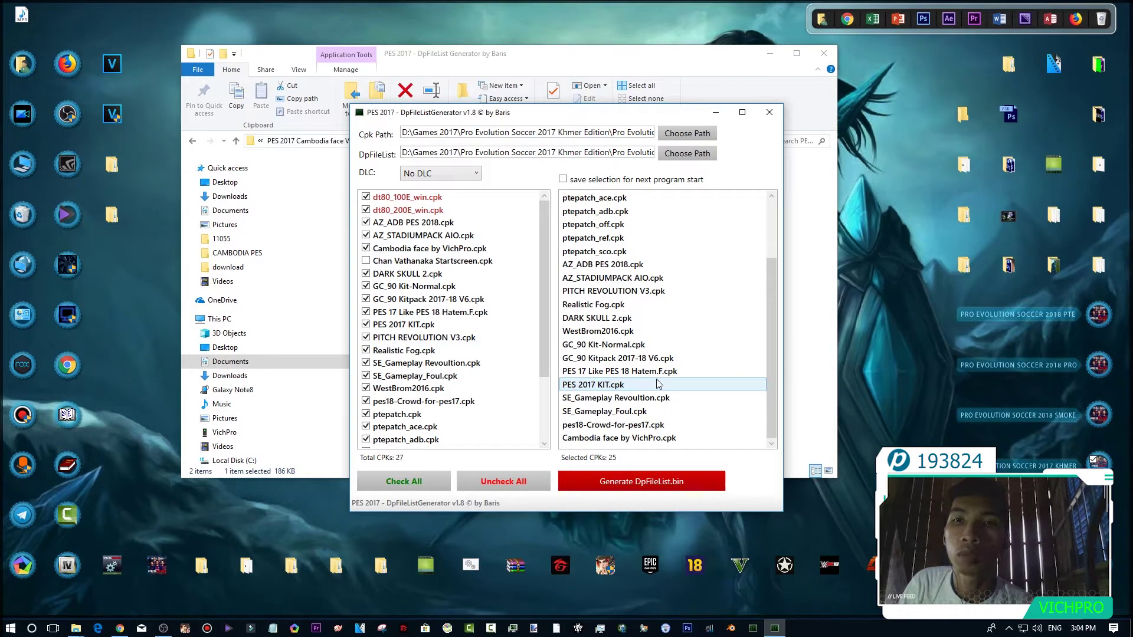
drag(655, 438, 609, 422)
drag(708, 435, 717, 458)
drag(621, 437, 577, 439)
drag(560, 210, 553, 408)
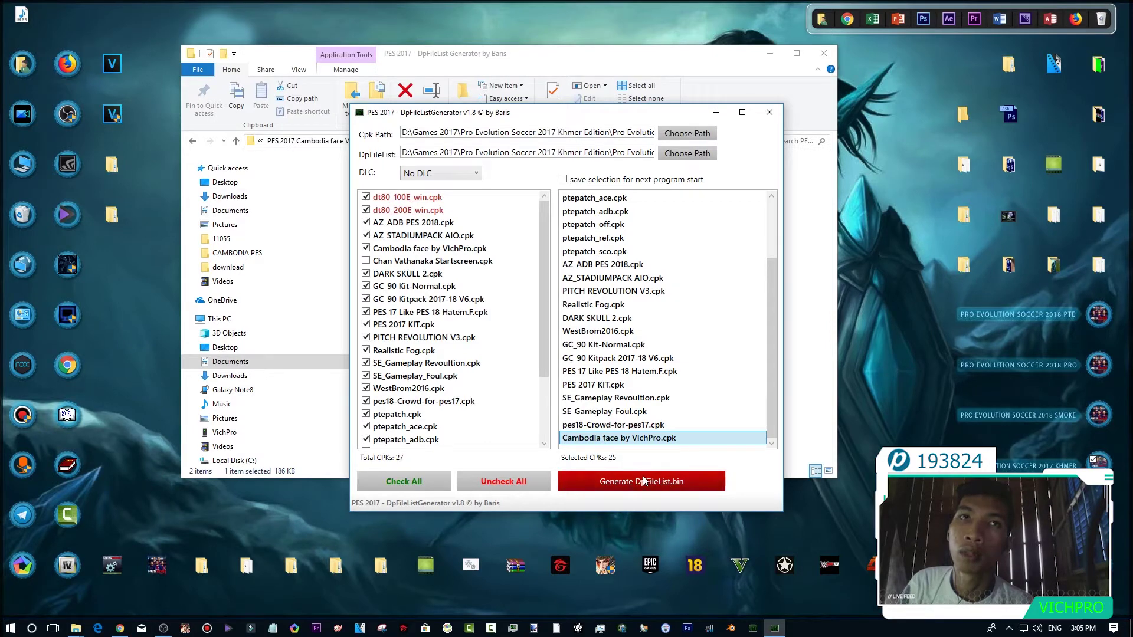
click(602, 481)
click(663, 359)
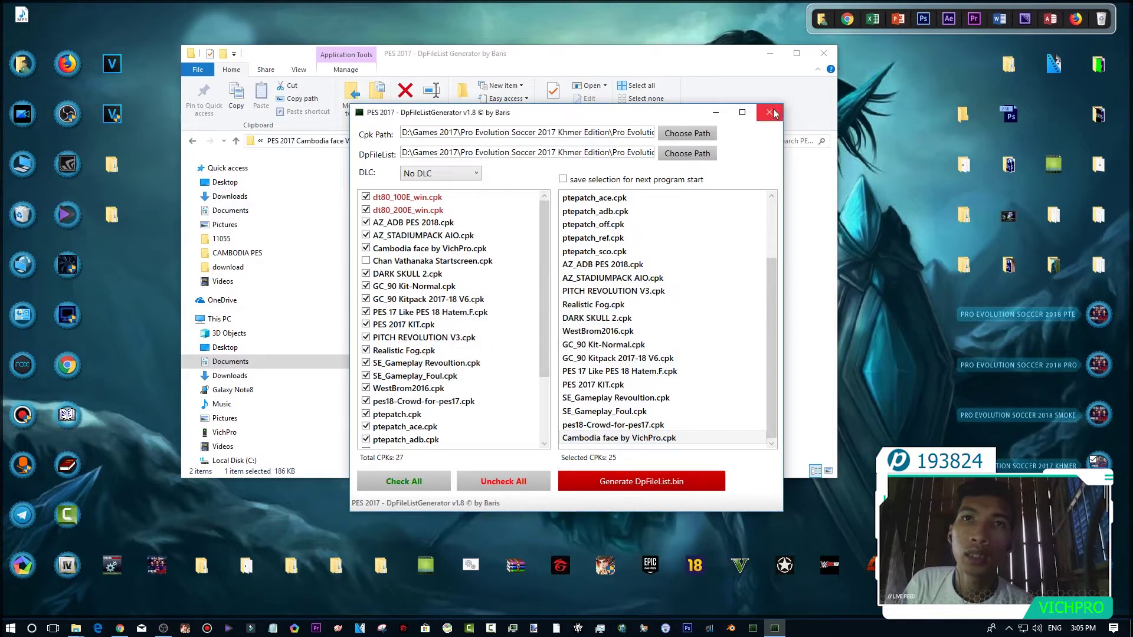
click(770, 113)
click(824, 54)
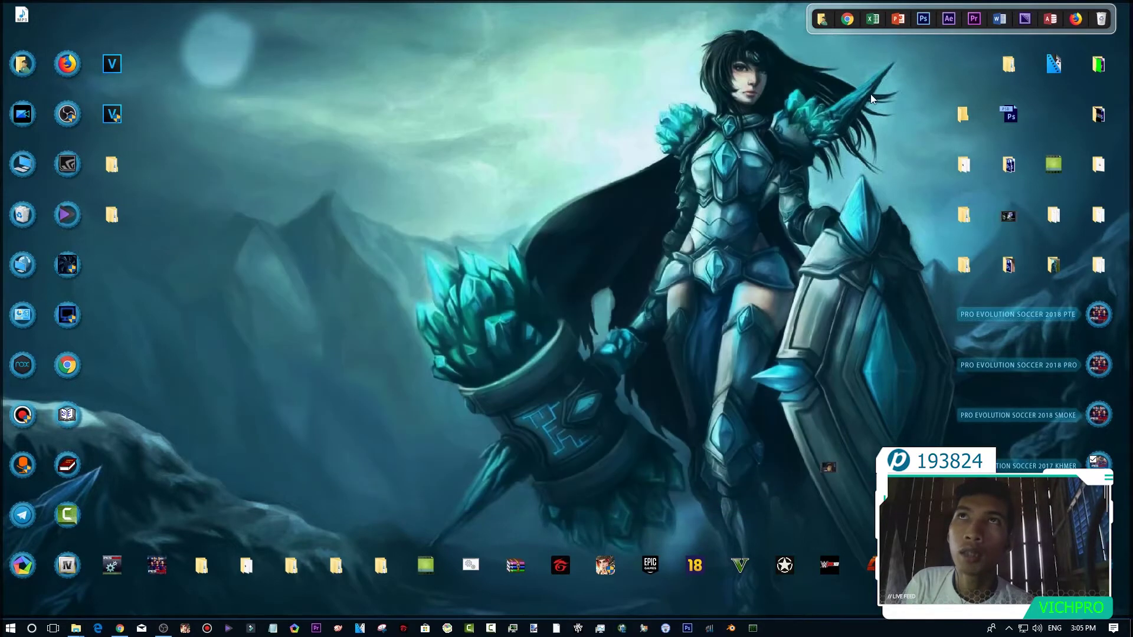
- Launch Pro Evolution Soccer 2017 Khmer from the desktop and continue past the title screen and network notice
double_click(1098, 463)
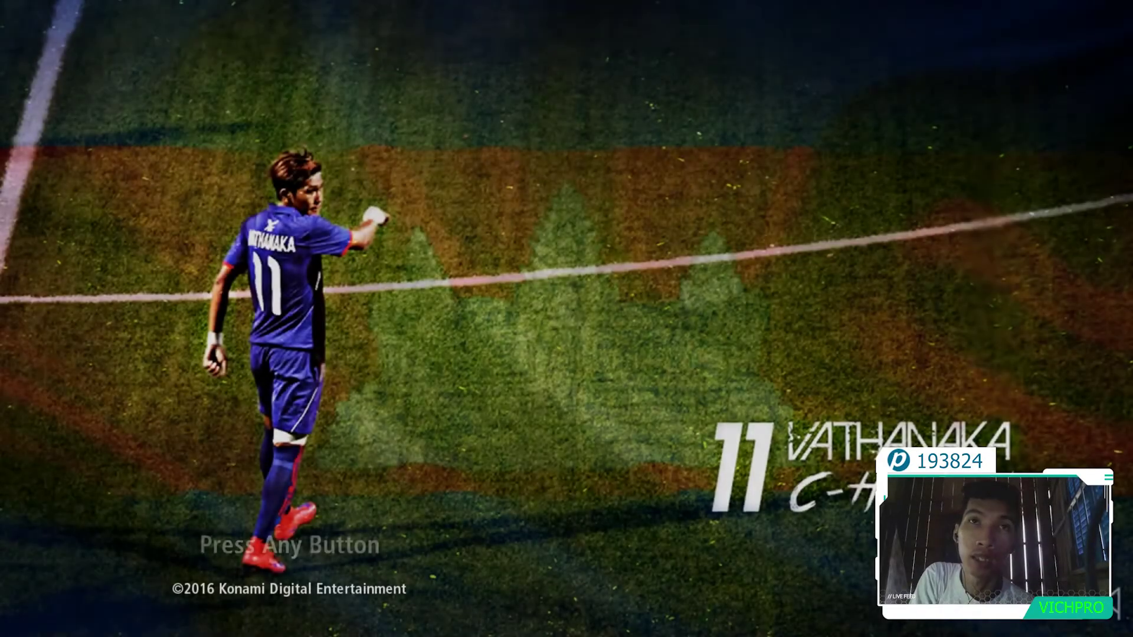
key(Return)
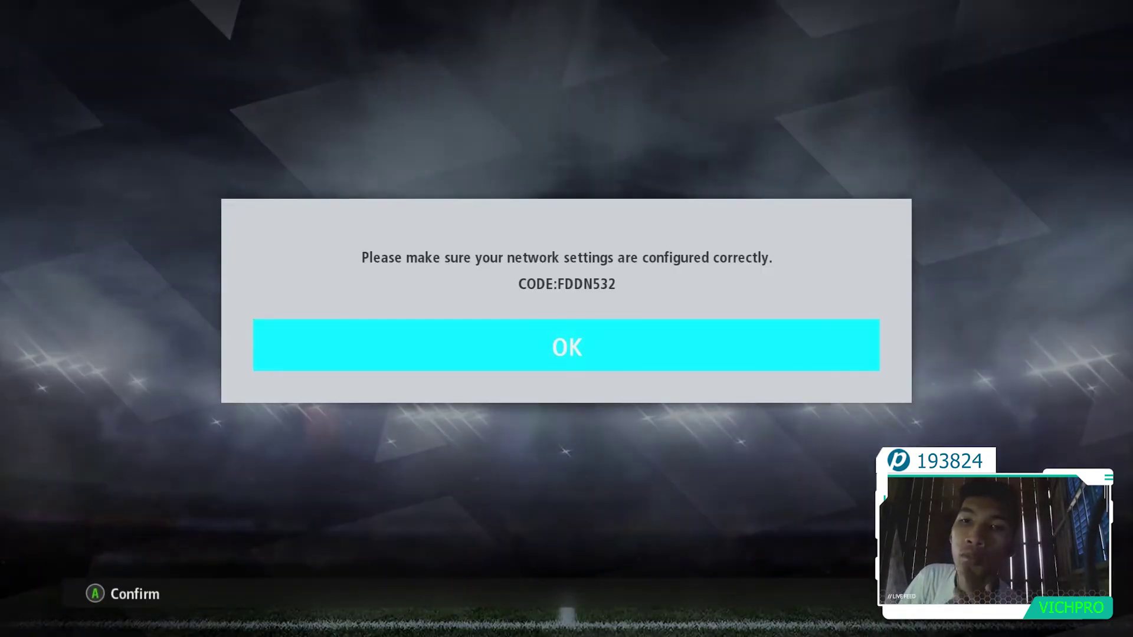
key(Return)
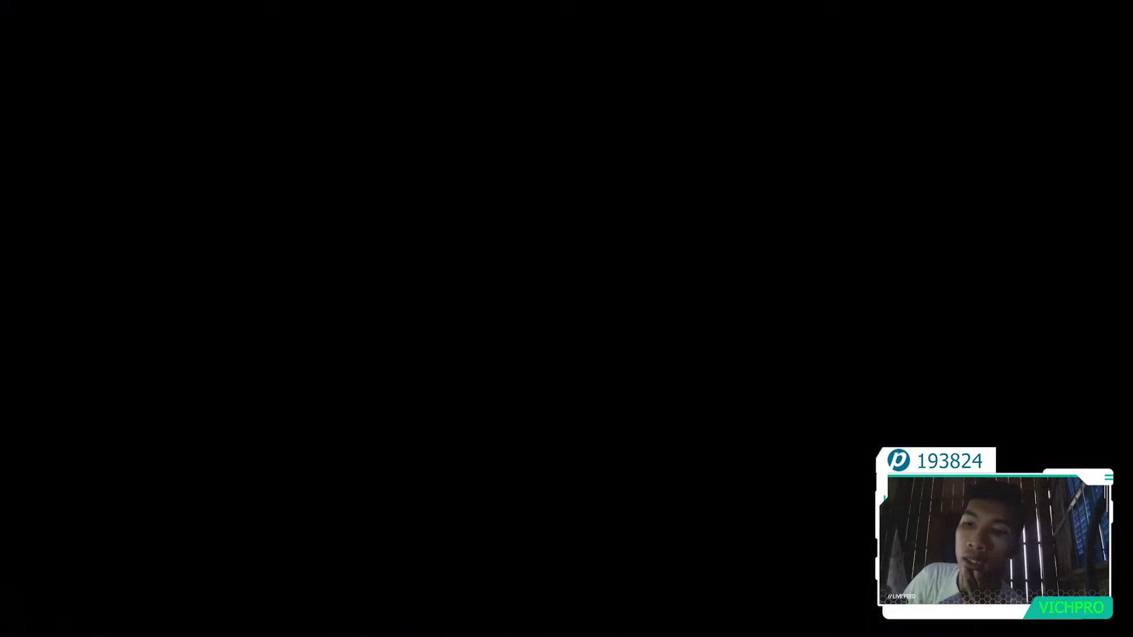
- Open the game's Edit mode from Extras and enter player editing up to the team selection
key(e)
key(Up)
key(Left)
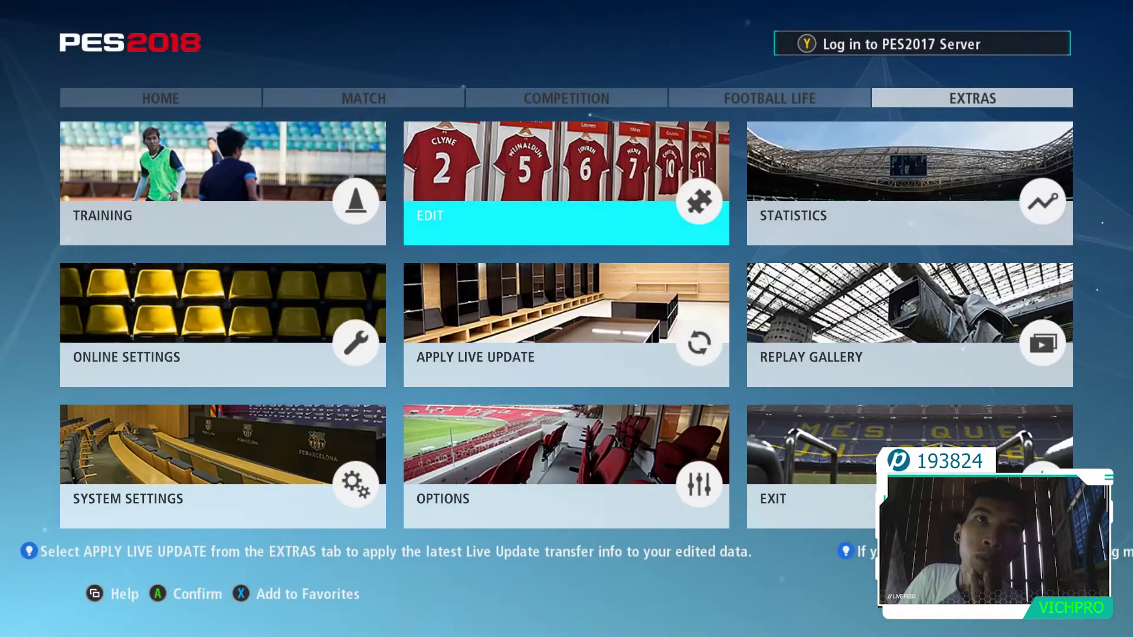
key(Return)
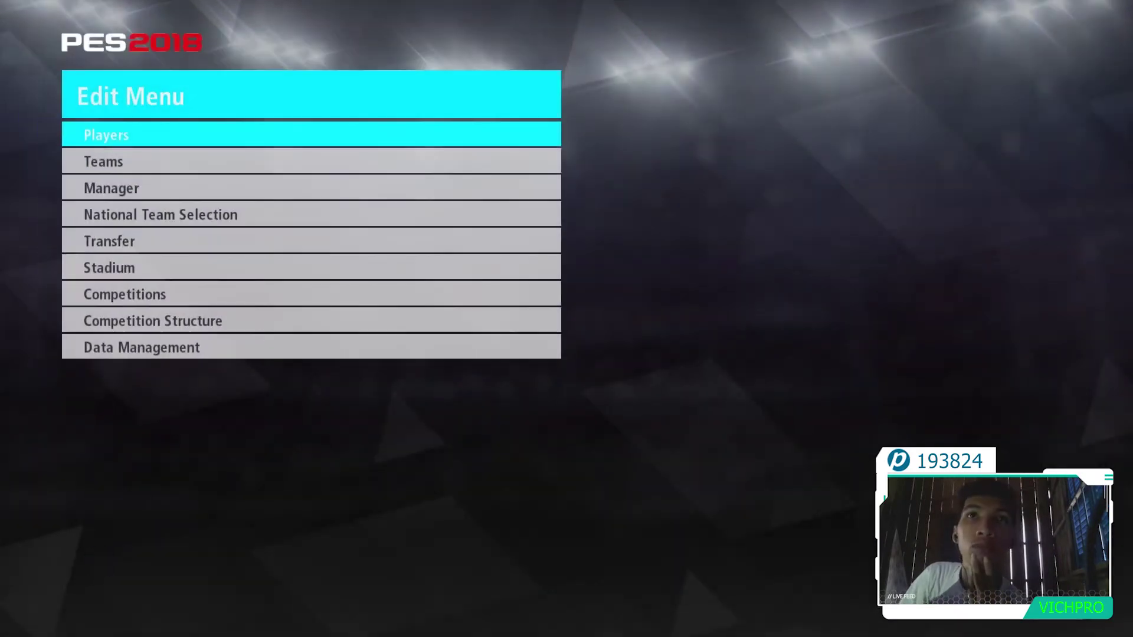
key(Return)
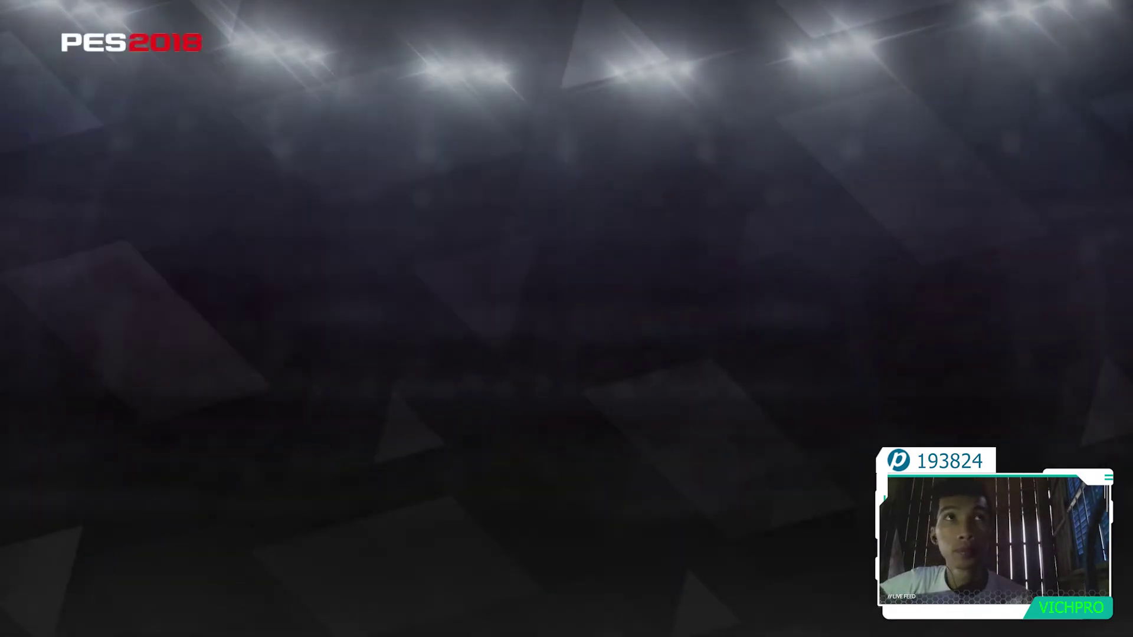
key(Down)
key(Return)
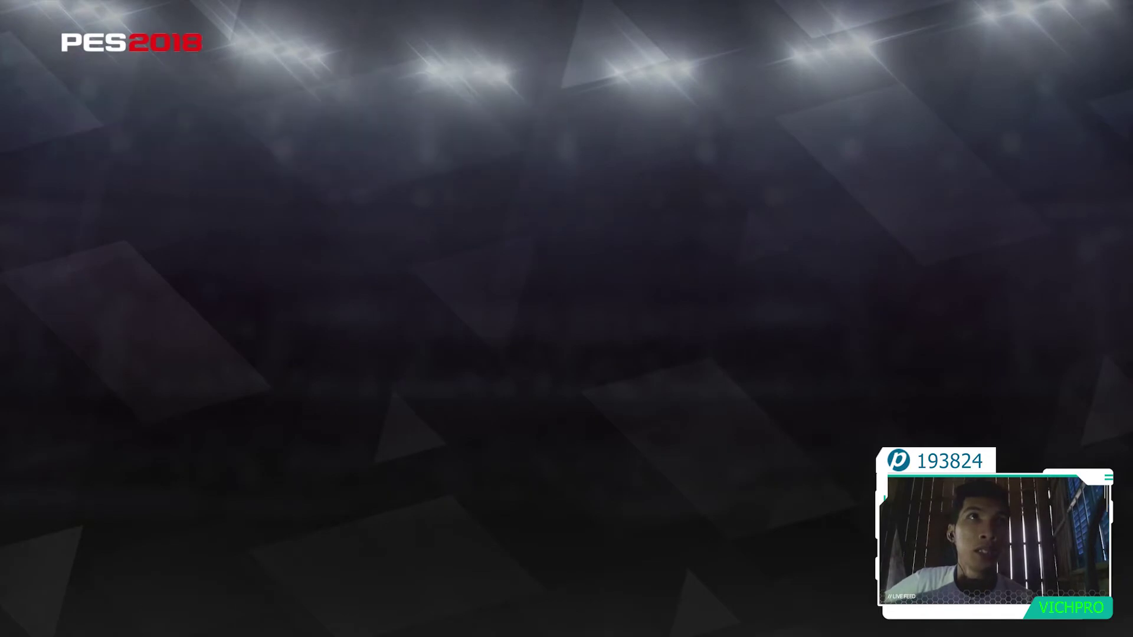
- Find the Asia-Oceania group in the team selection list and open it
key(Down)
key(Down)
key(Down)
key(Down)
key(Down)
key(Down)
key(Down)
key(Down)
key(Down)
key(Down)
key(Down)
key(Down)
key(Down)
key(Down)
key(Down)
key(Down)
key(Down)
key(Down)
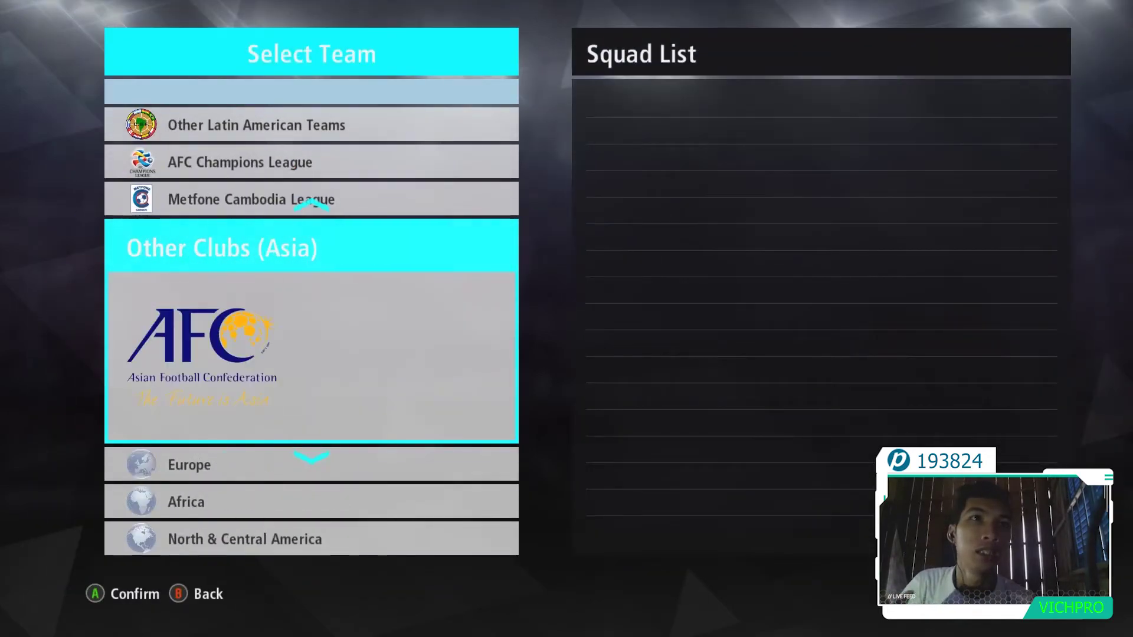
key(Down)
key(Down)
key(Down)
key(Down)
key(Down)
key(Down)
key(Up)
key(Up)
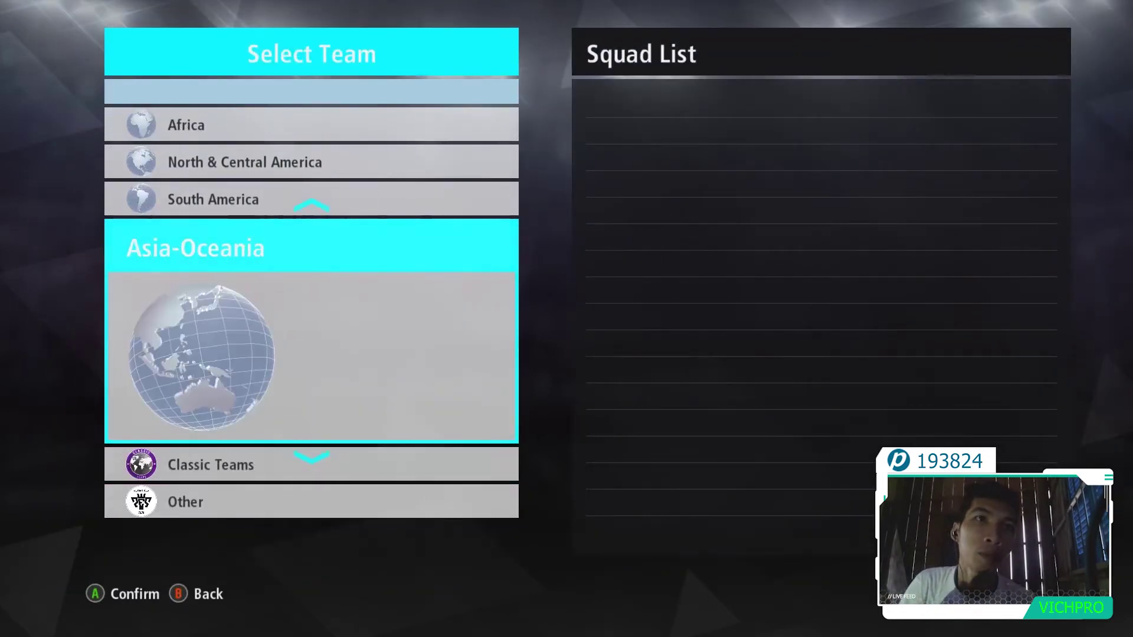
key(Return)
- Choose Cambodia among the Asia-Oceania national teams and open its player list
key(Down)
key(Down)
key(Down)
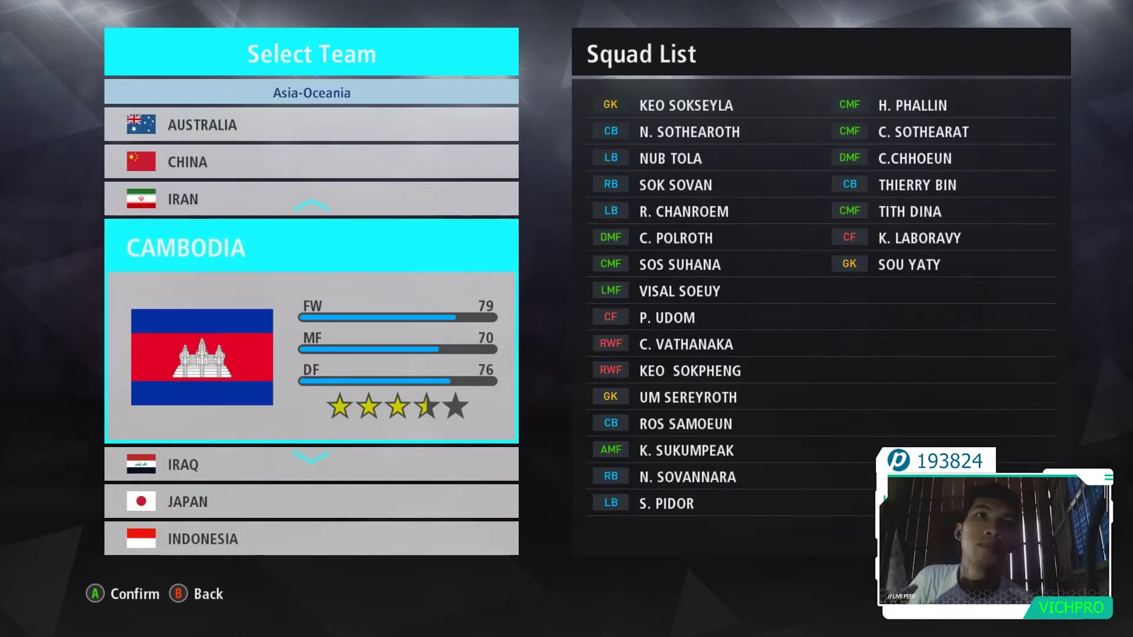
key(Return)
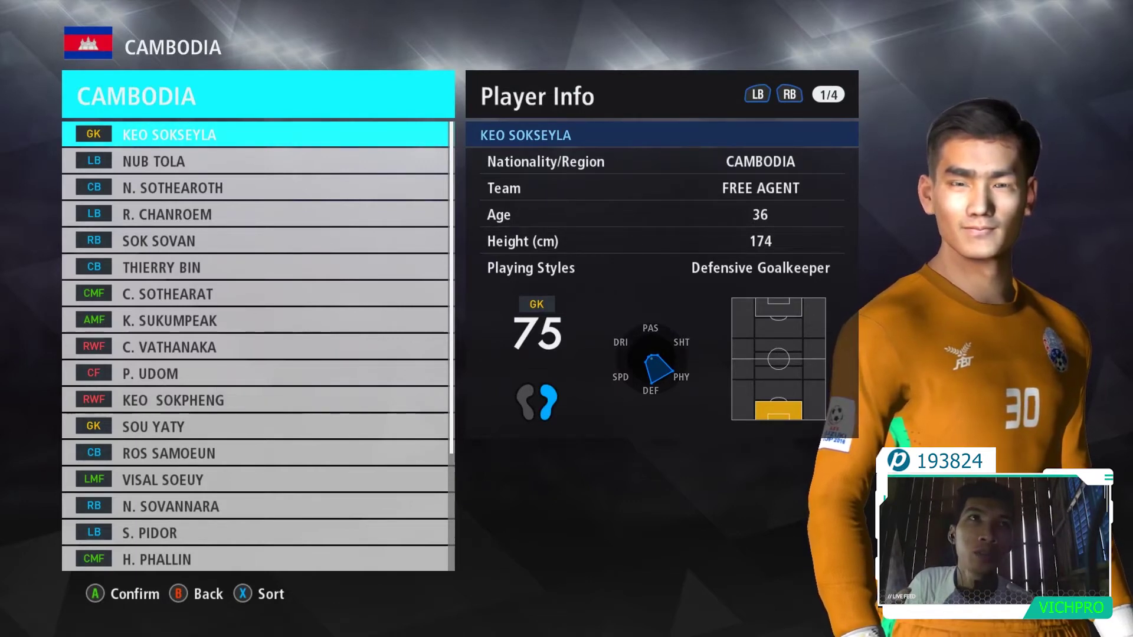
- Go through the Cambodia squad from the second player onward and examine each player's face model
click(284, 160)
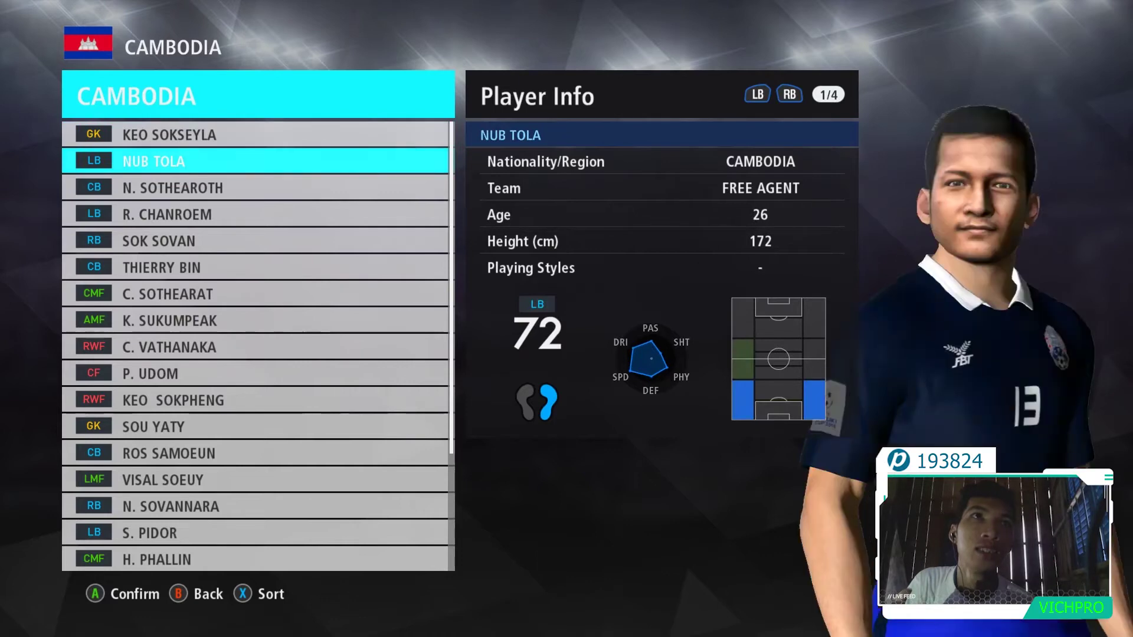
click(283, 187)
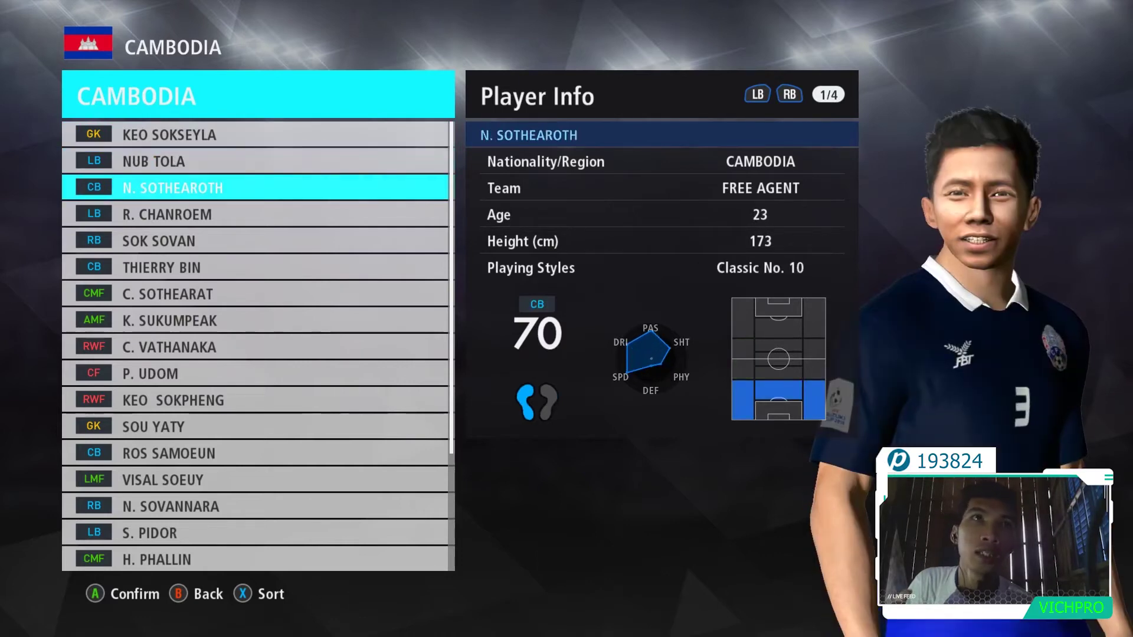
click(284, 215)
click(283, 240)
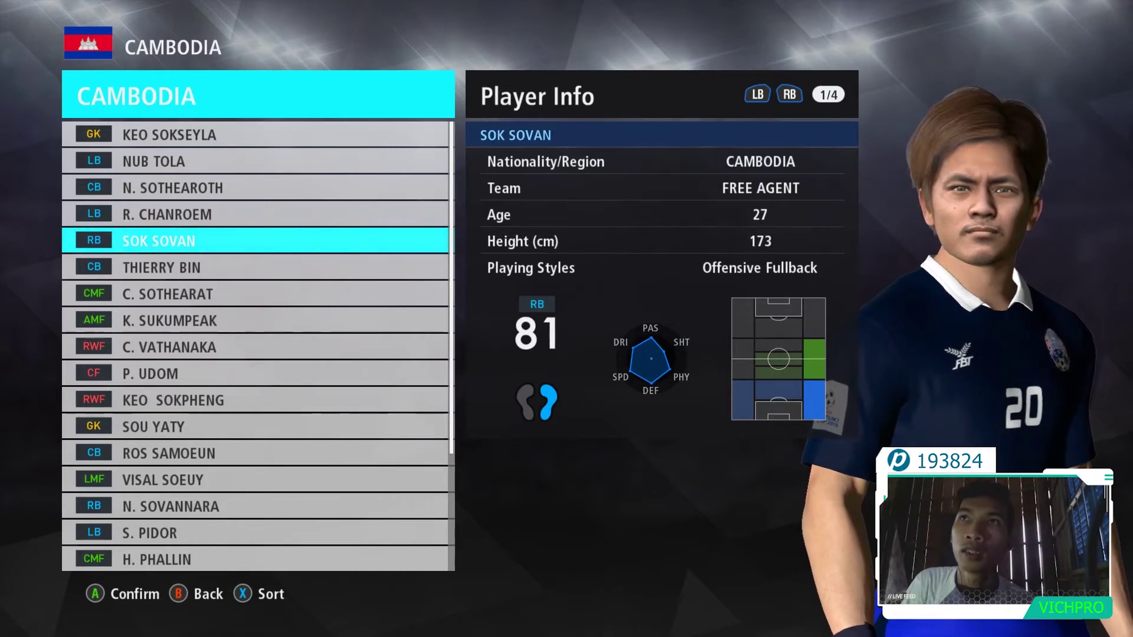
click(283, 268)
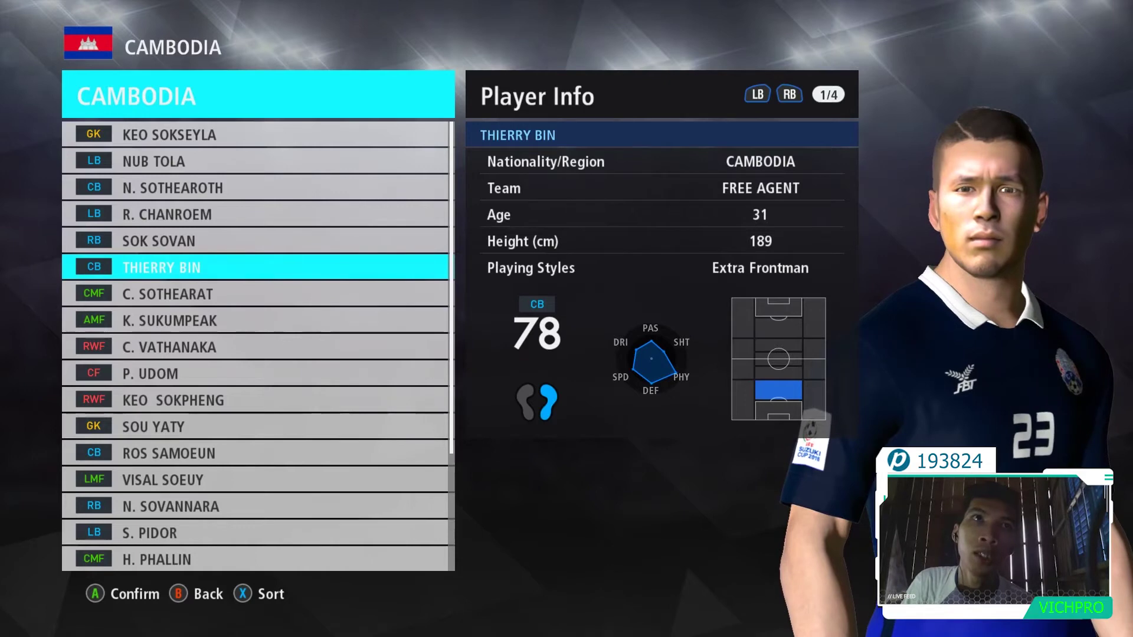
key(Down)
key(Down)
key(Down)
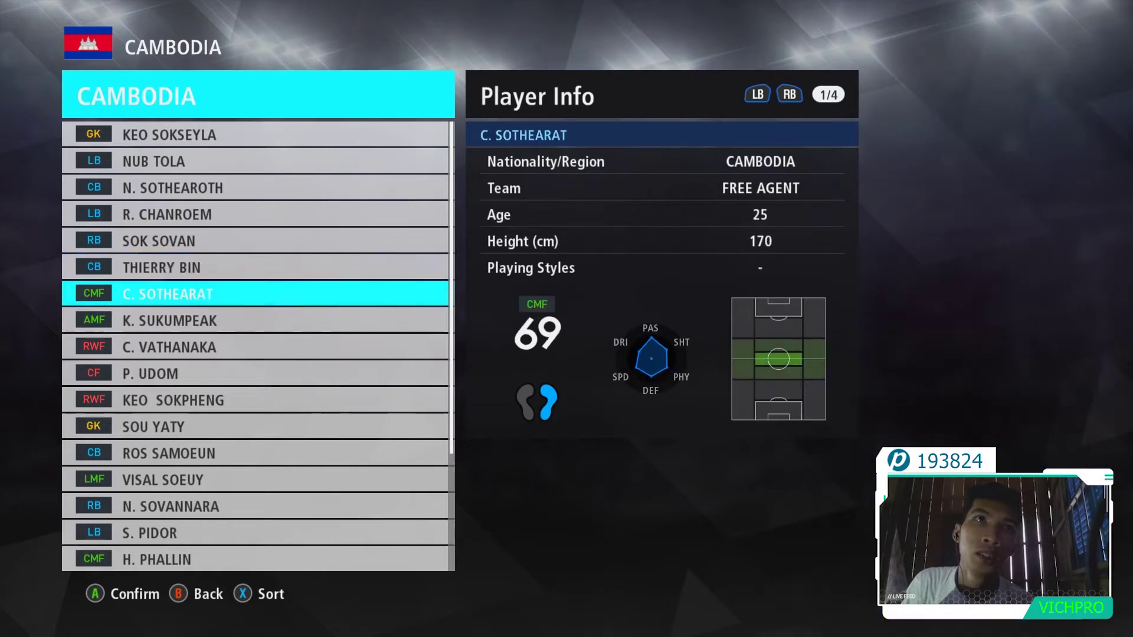